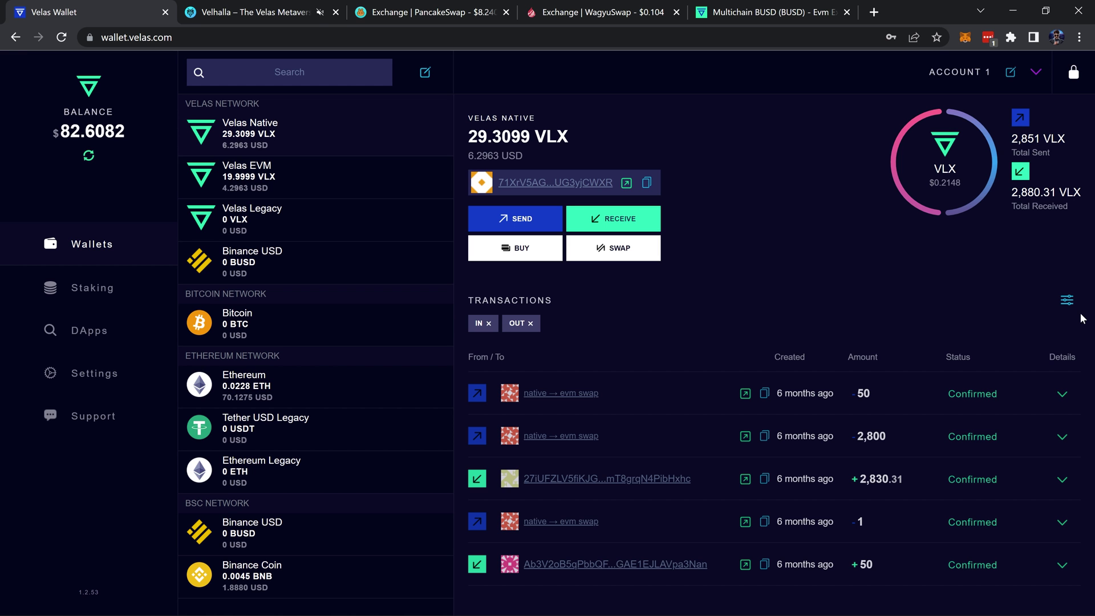
Glance at the Velhalla metaverse page, then return to the Velas wallet tab
left_click(266, 16)
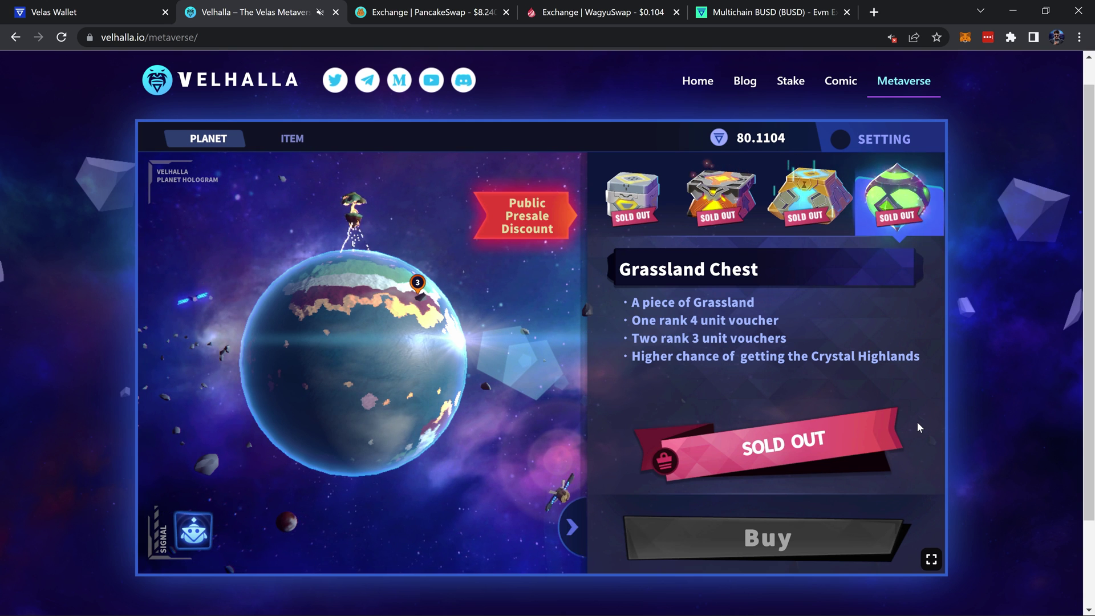
left_click(105, 8)
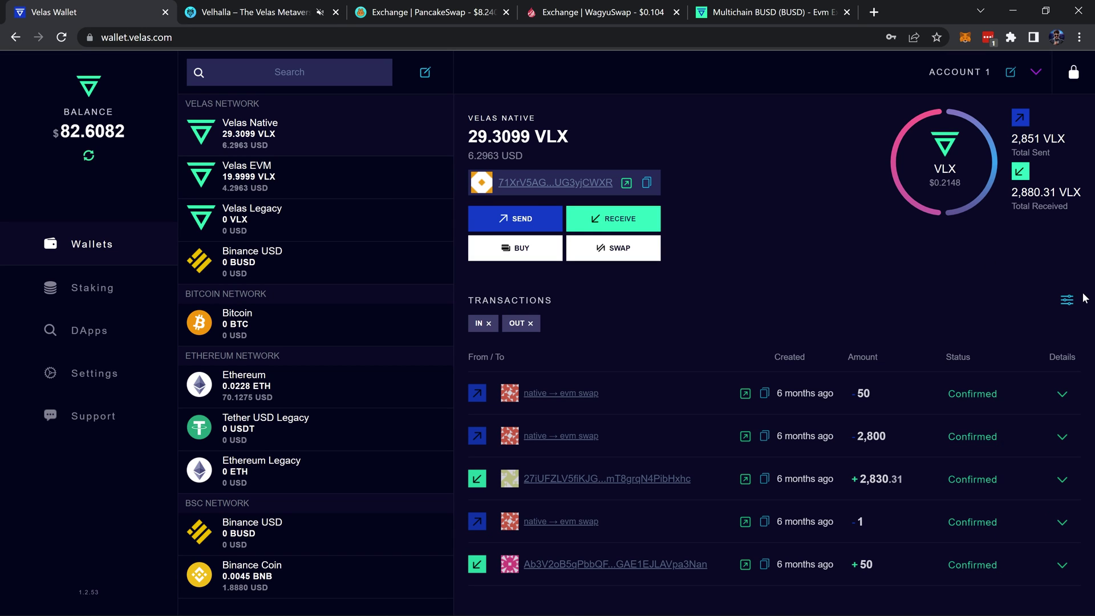
left_click(207, 37)
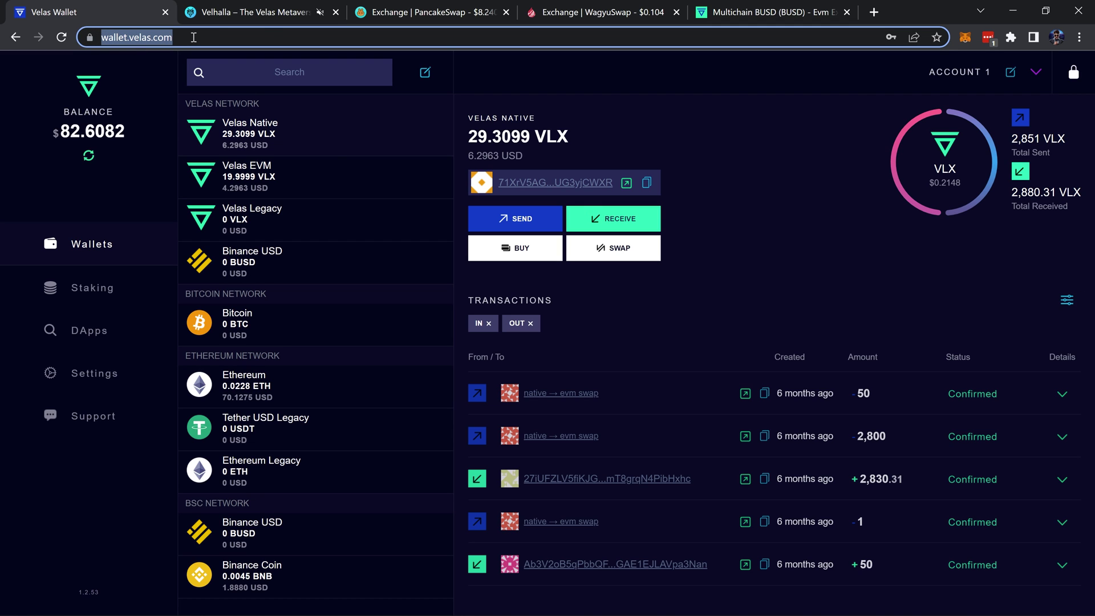
left_click(263, 37)
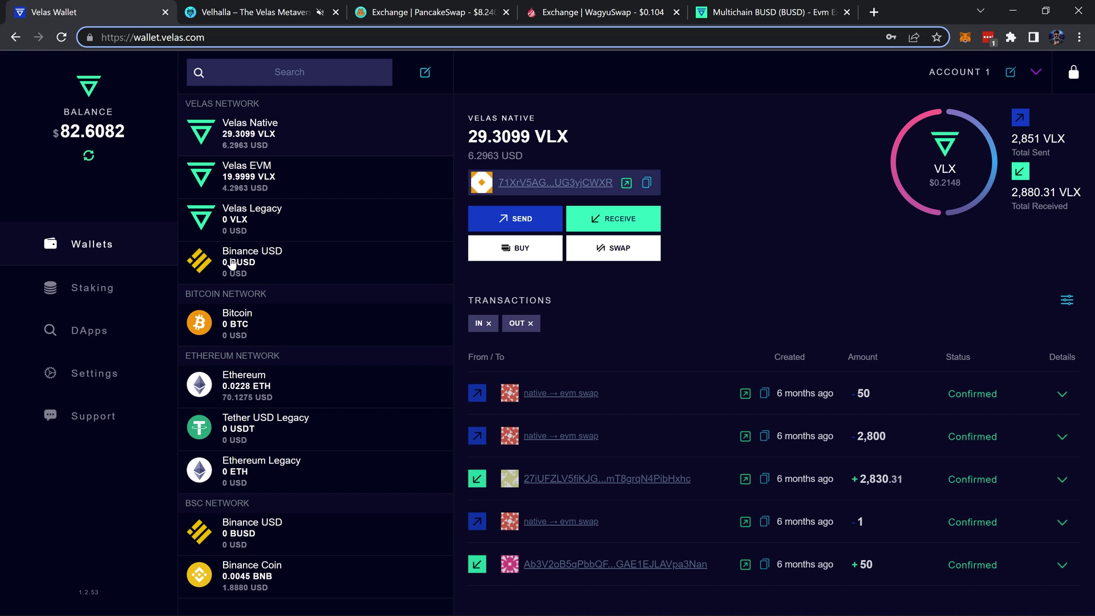
Hide the Velas Network Binance USD wallet, then re-add Binance USD from the token list
left_click(339, 266)
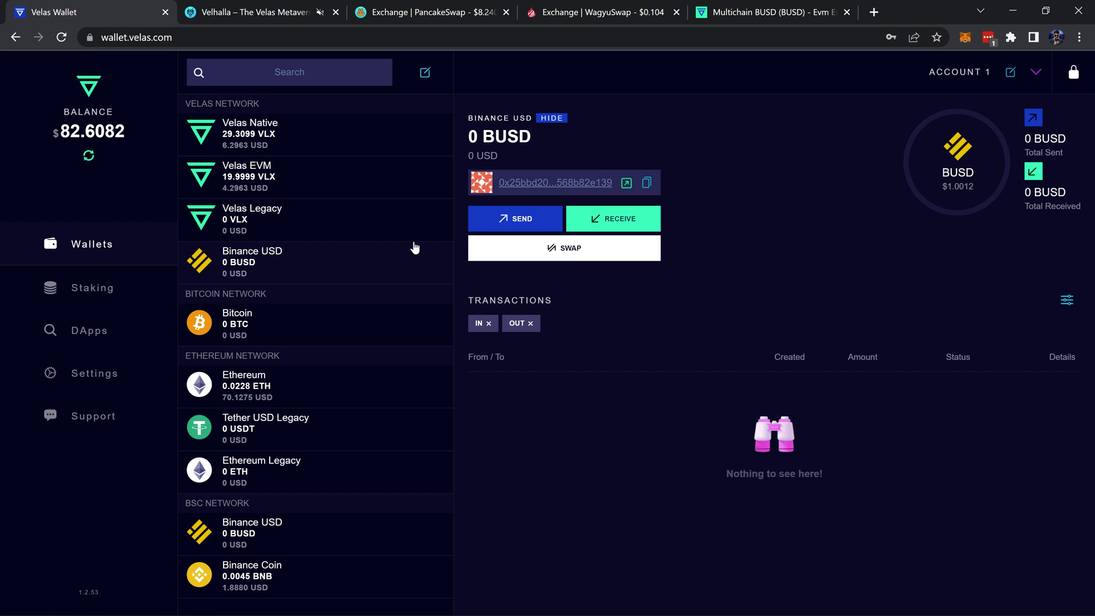
left_click(552, 119)
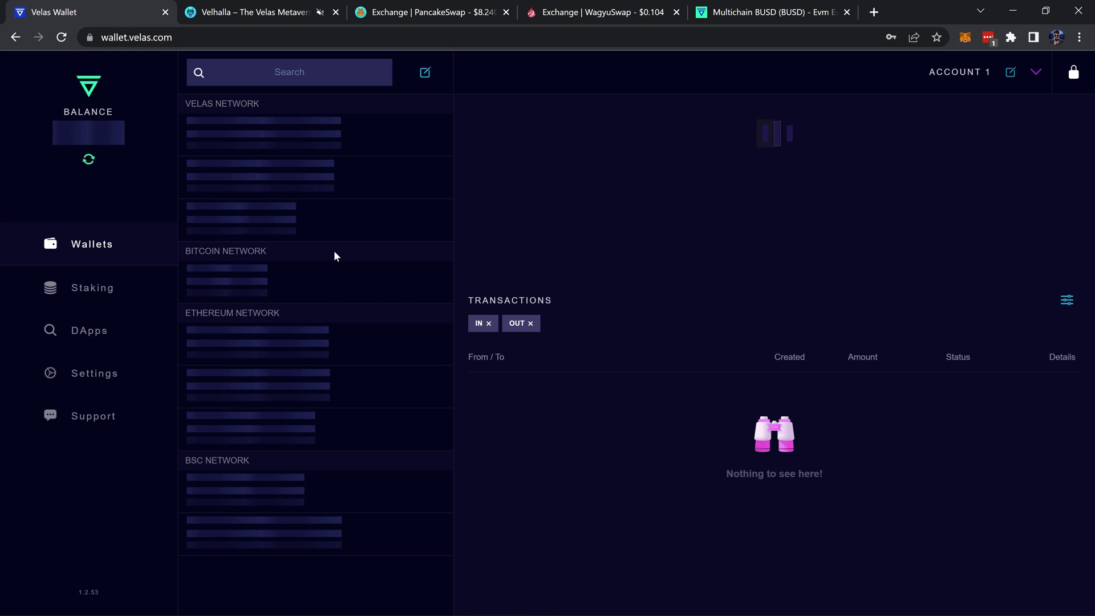
left_click(425, 73)
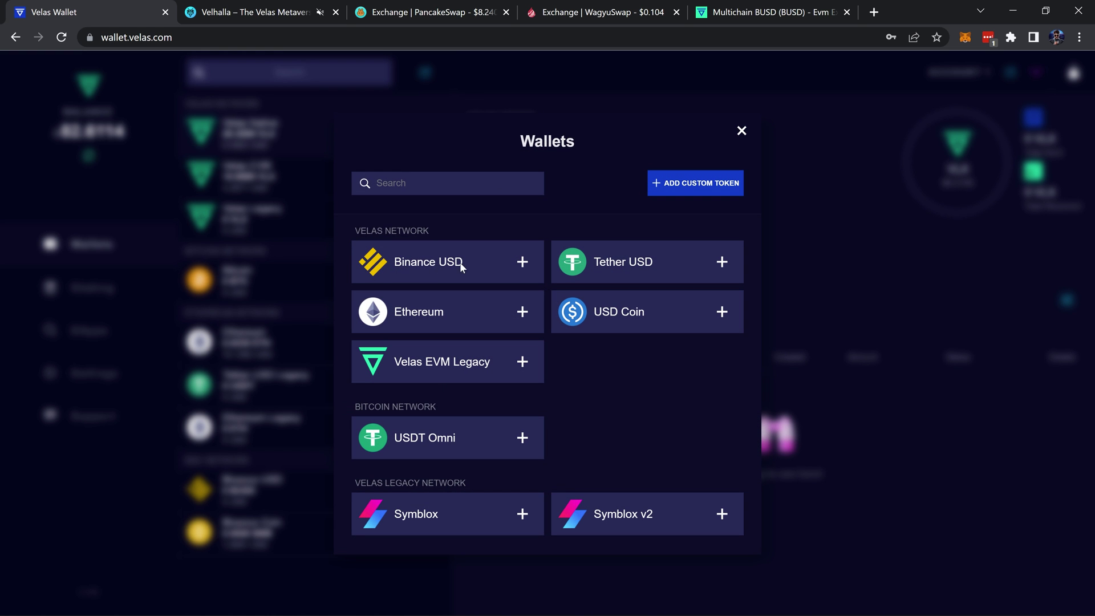
left_click(522, 262)
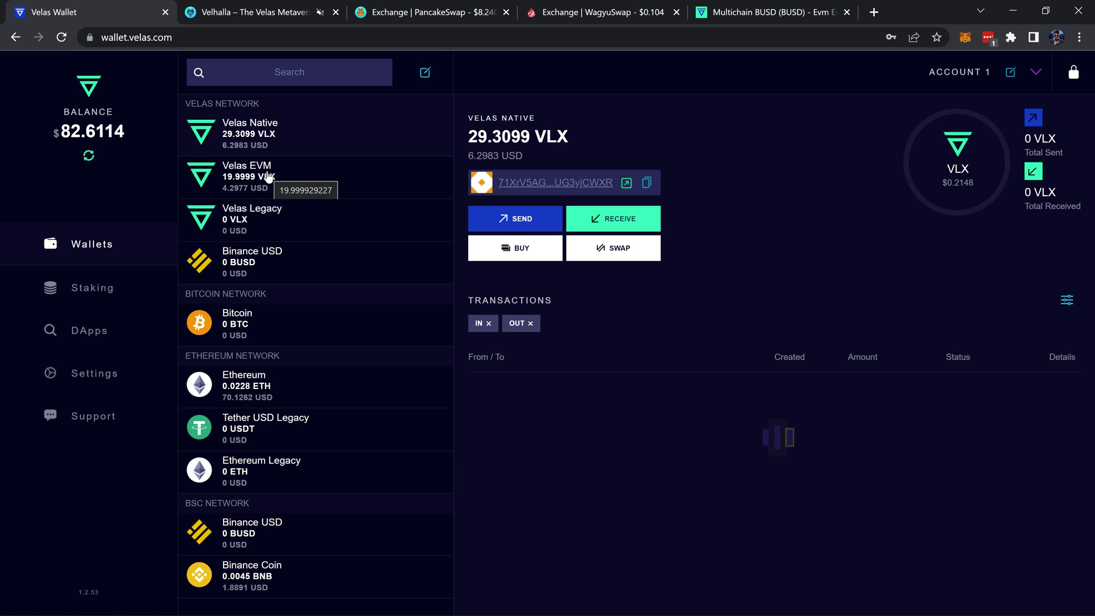
left_click(259, 14)
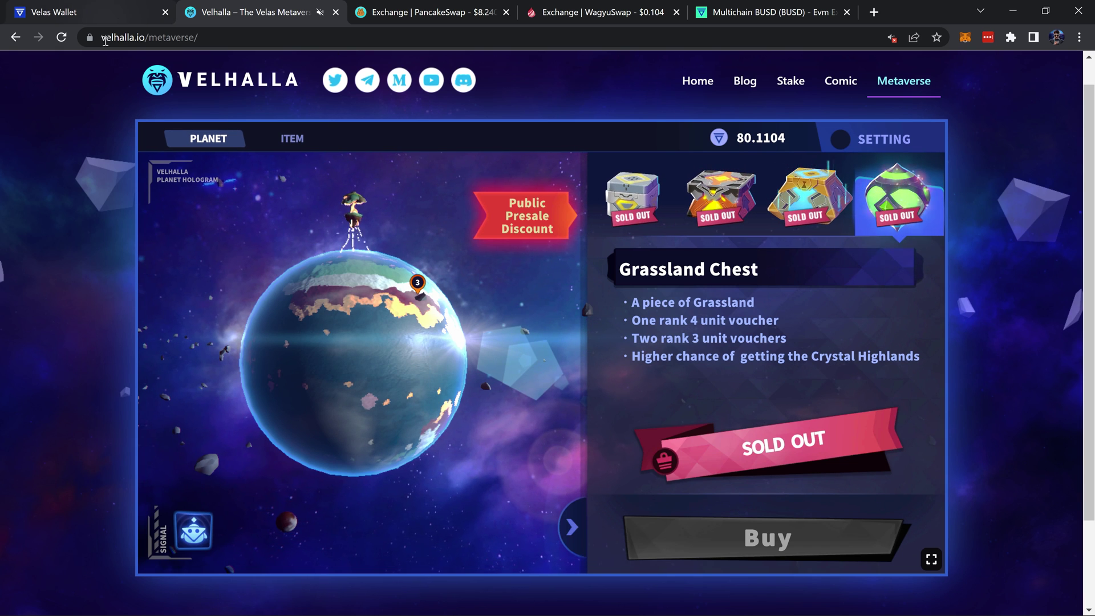
left_click(98, 12)
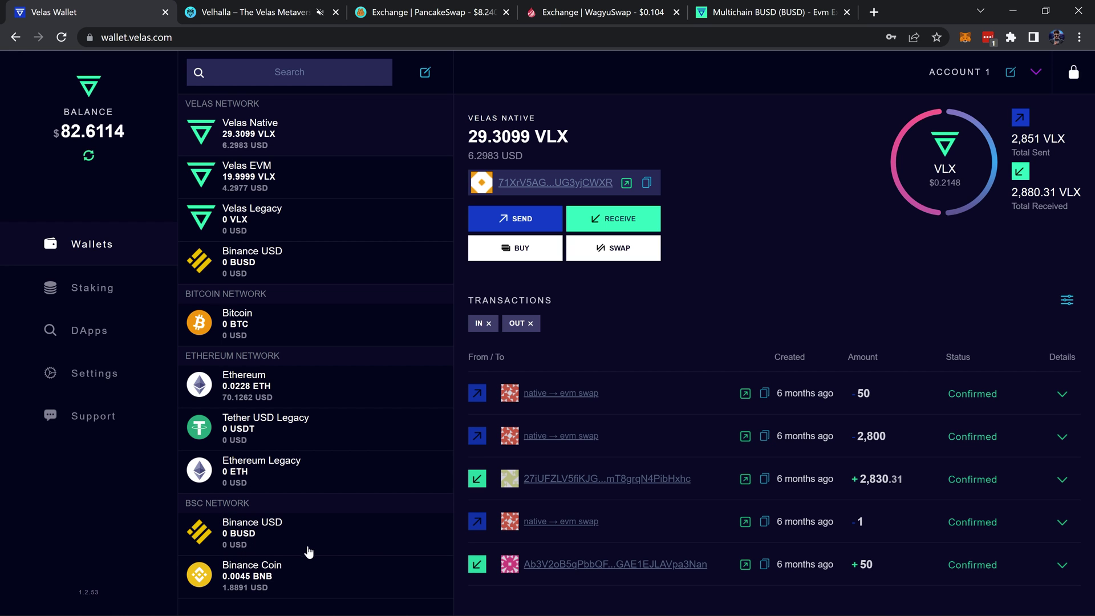
left_click(426, 73)
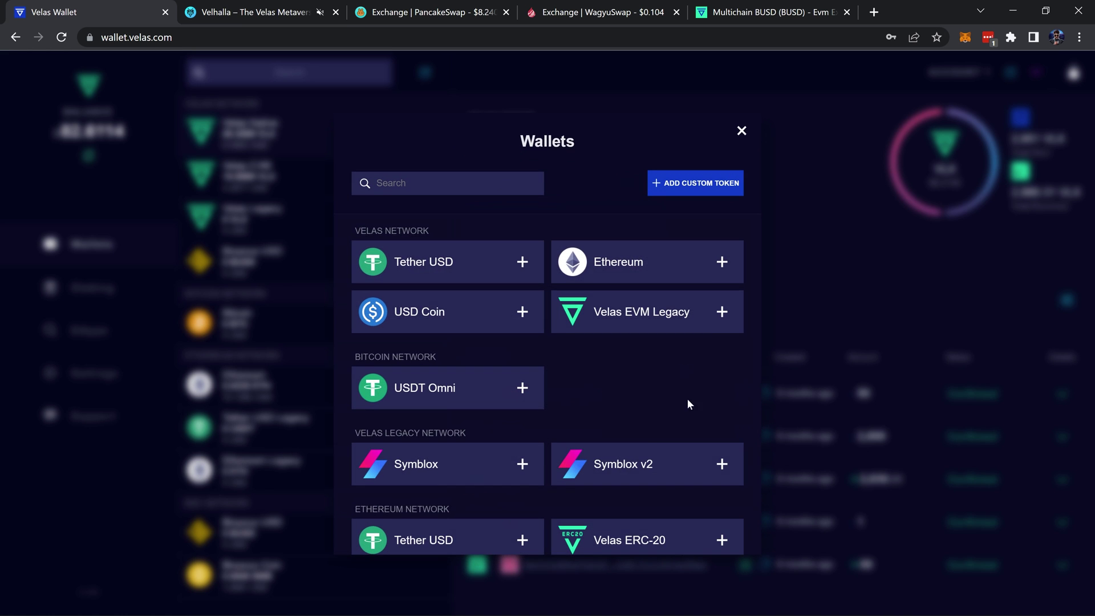
scroll(566, 394, "down", 5)
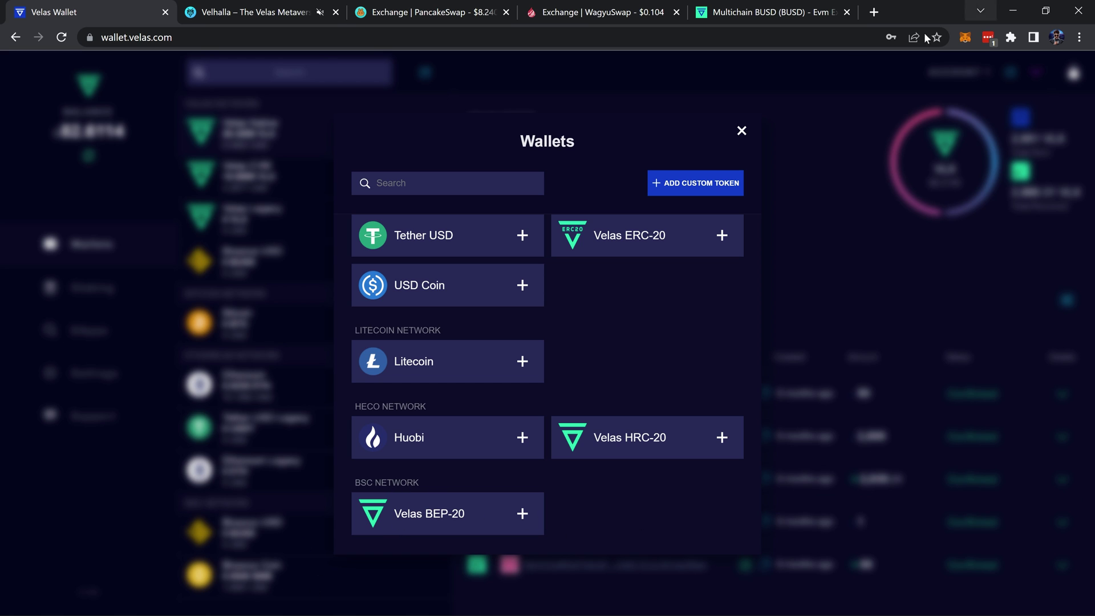
left_click(742, 131)
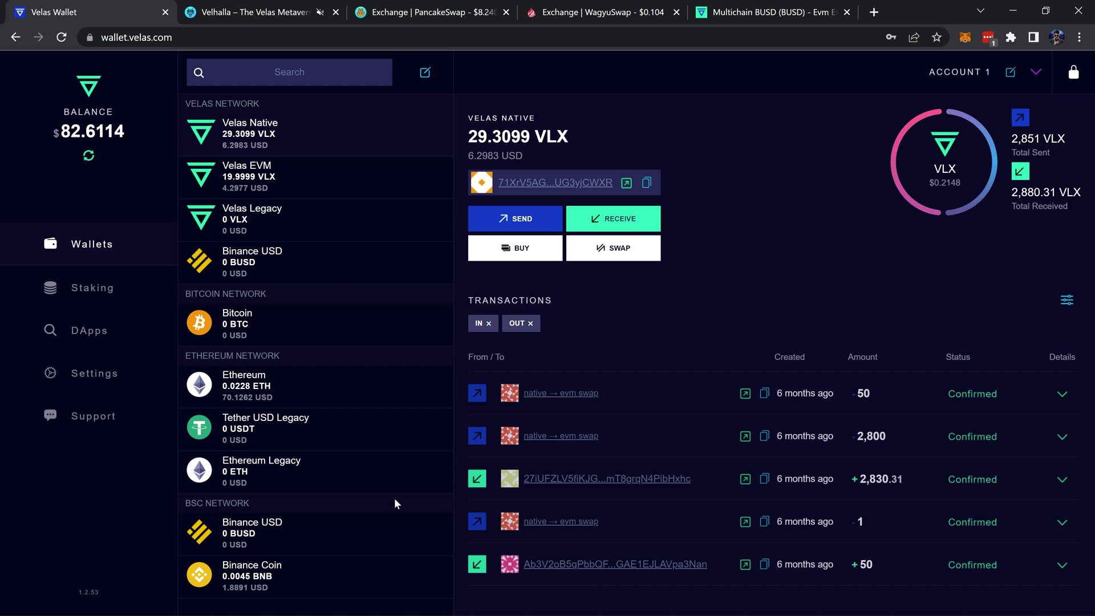
left_click(427, 12)
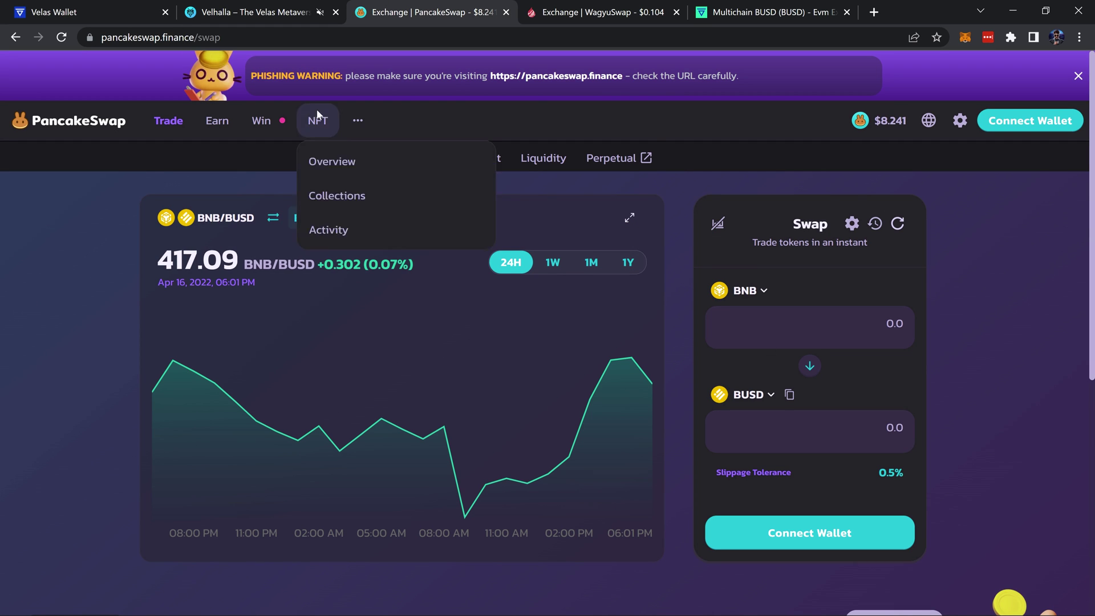
Switch between the Velhalla and exchange tabs, ending back on the Velas wallet balances
left_click(252, 12)
left_click(76, 12)
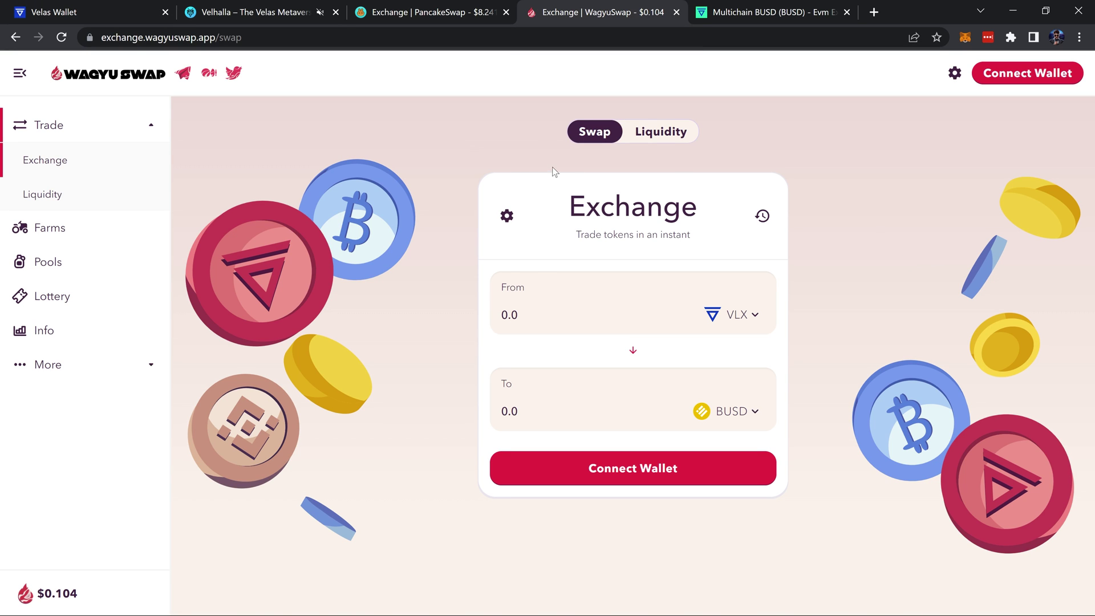
left_click(121, 7)
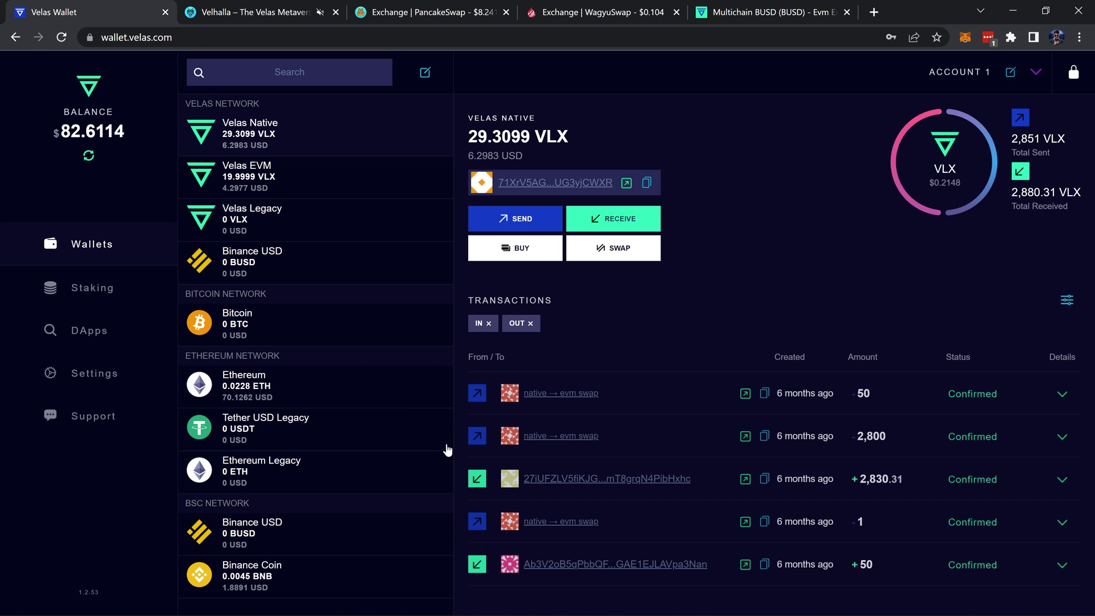
Open the BSC Binance USD wallet and copy its address
left_click(321, 537)
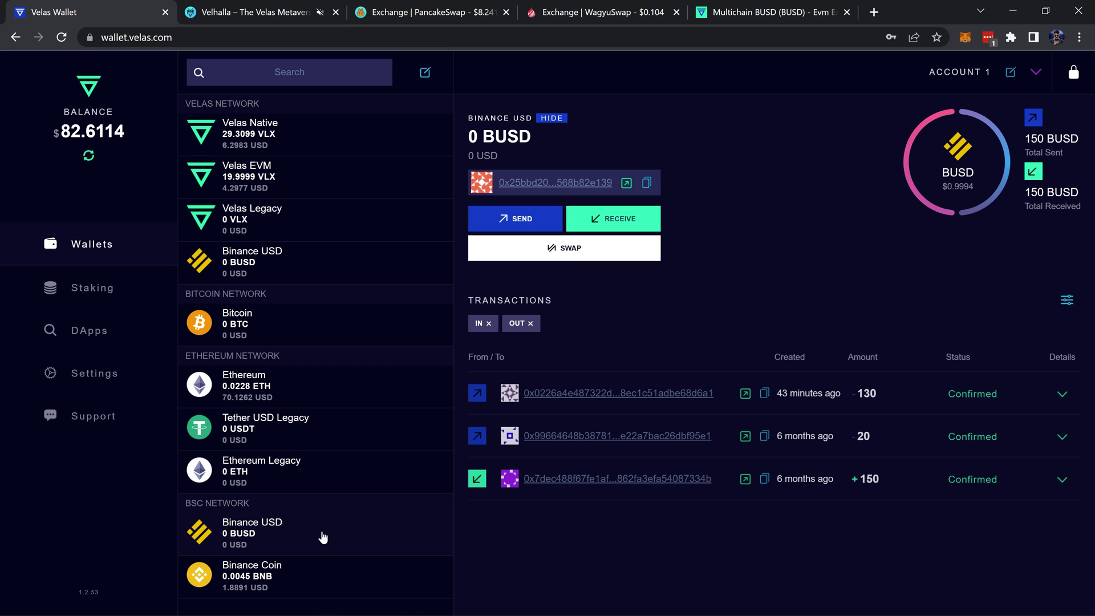
left_click(645, 192)
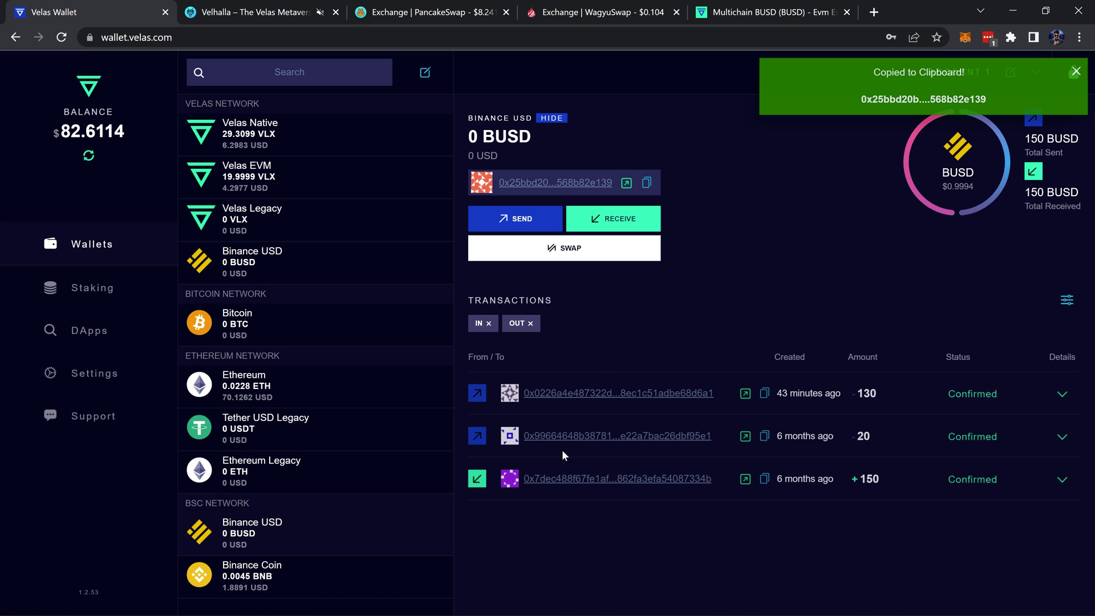
Put MetaMask on Smart Chain and open the 130.00211 BUSD asset
left_click(964, 38)
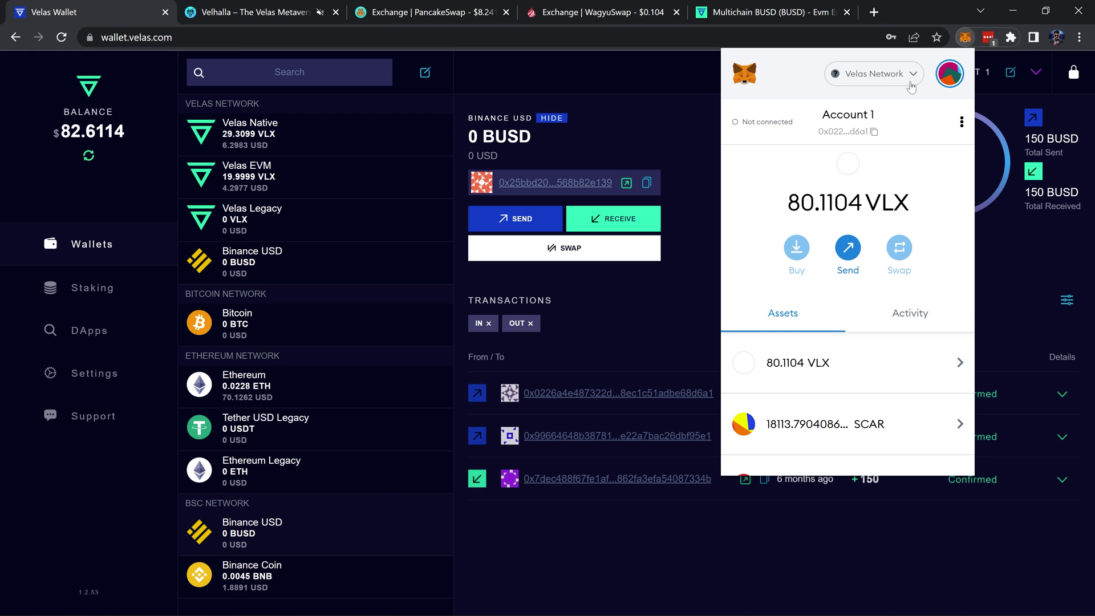
left_click(901, 80)
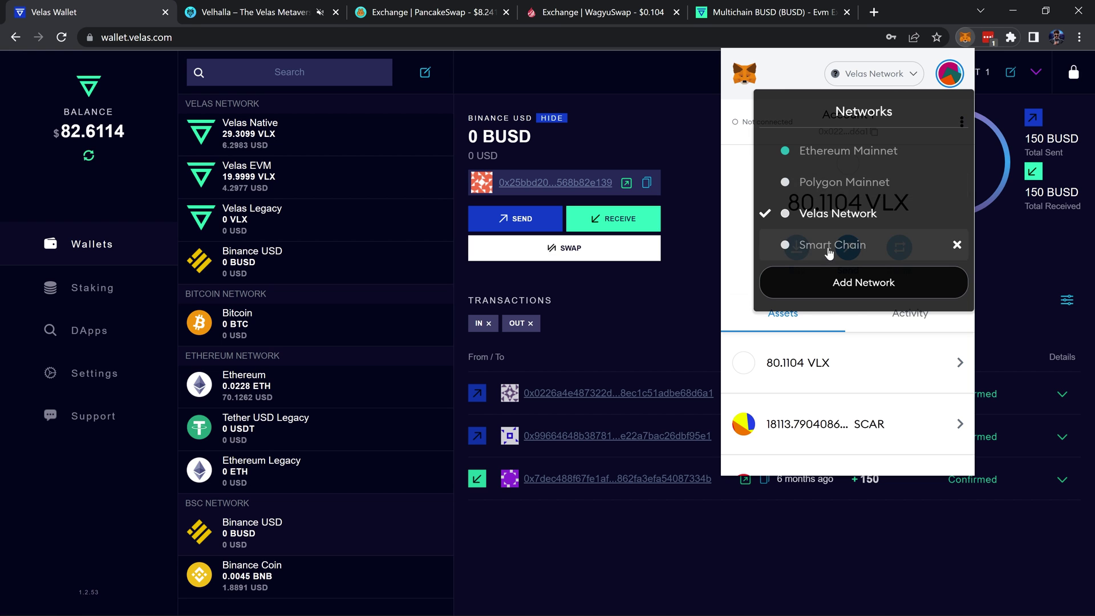
key("Escape")
scroll(890, 377, "down", 3)
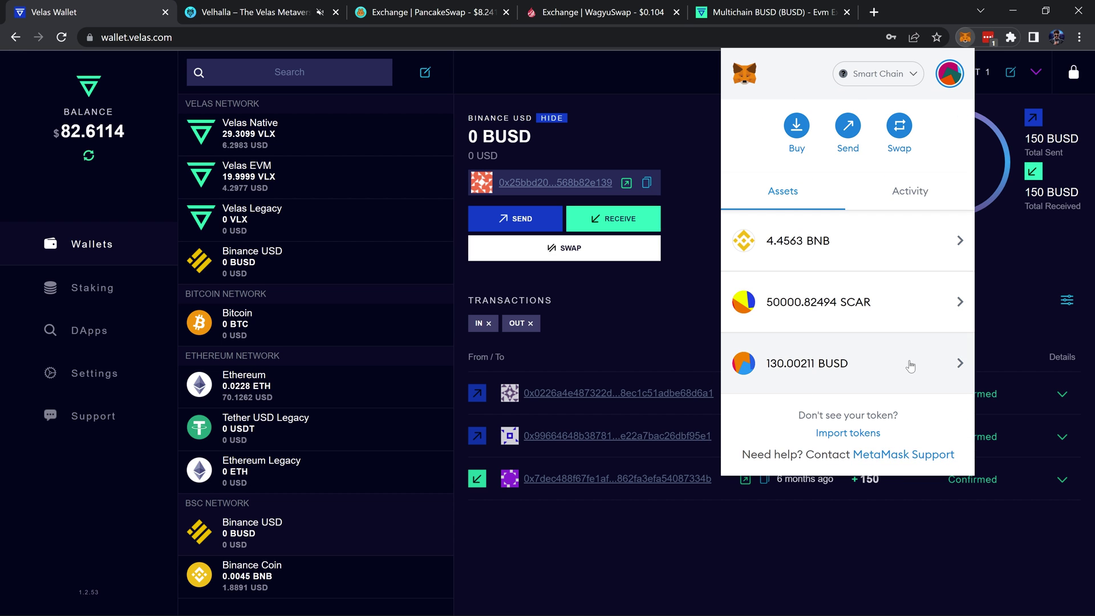
left_click(911, 365)
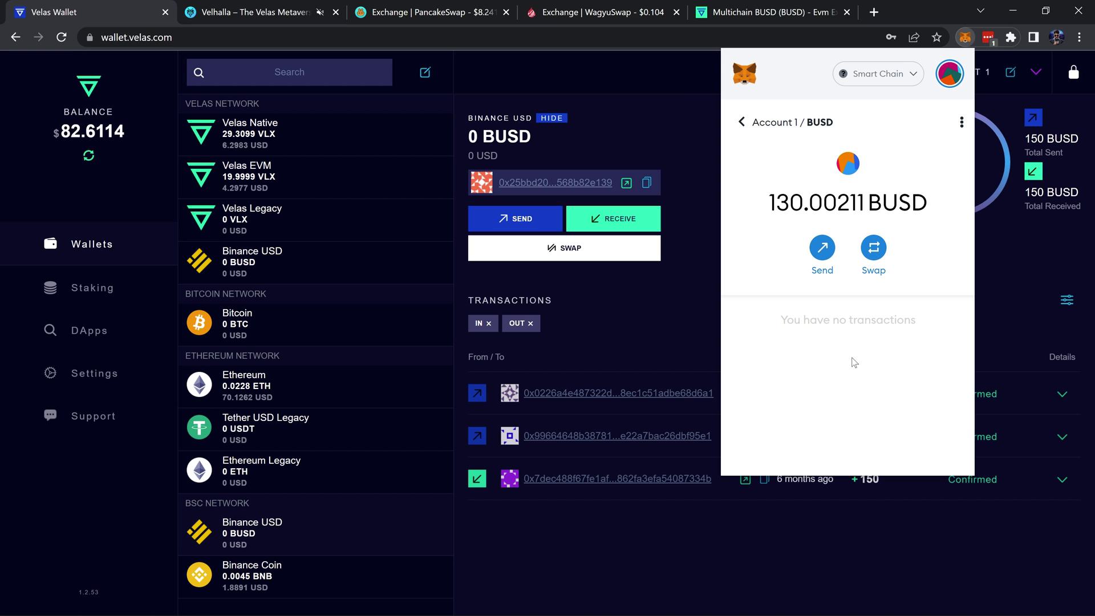
Send 120 BUSD to the copied Velas Wallet BSC address and confirm the transfer
left_click(822, 249)
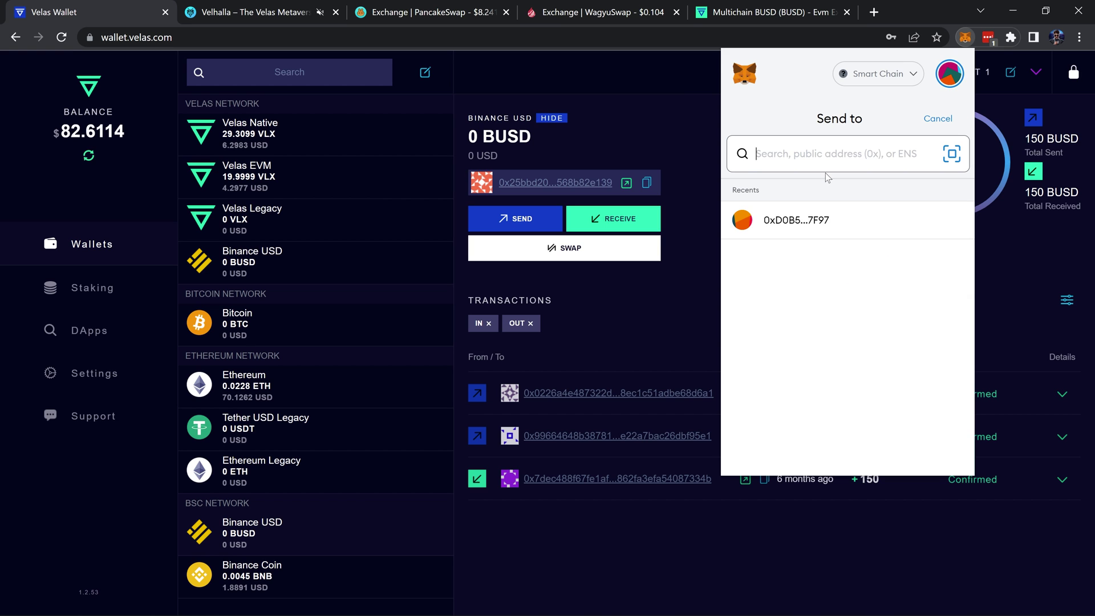
key("ctrl+v")
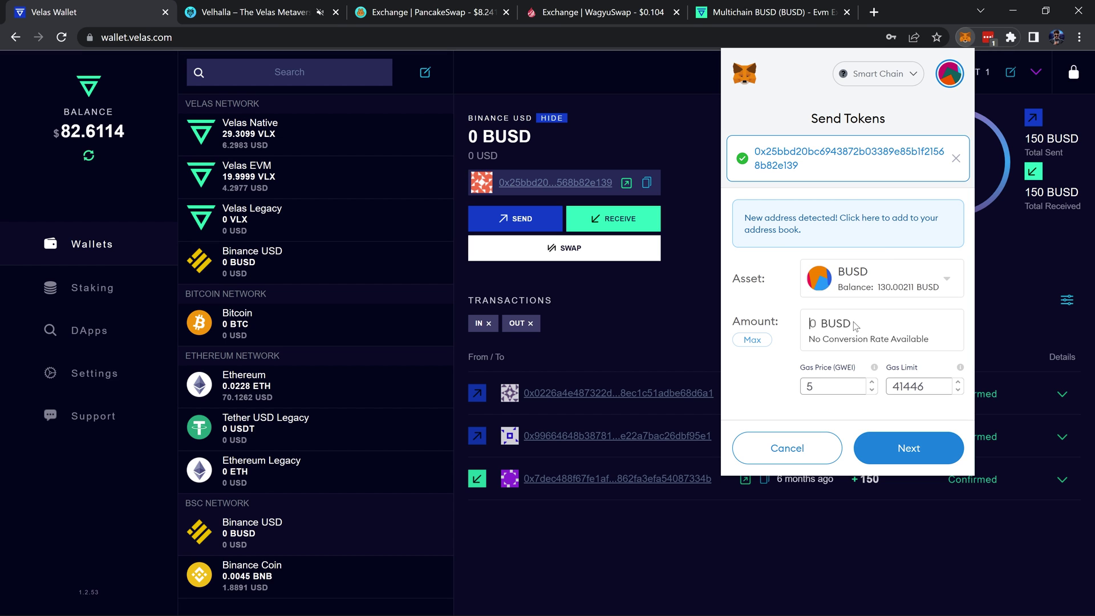
type("120")
left_click(909, 449)
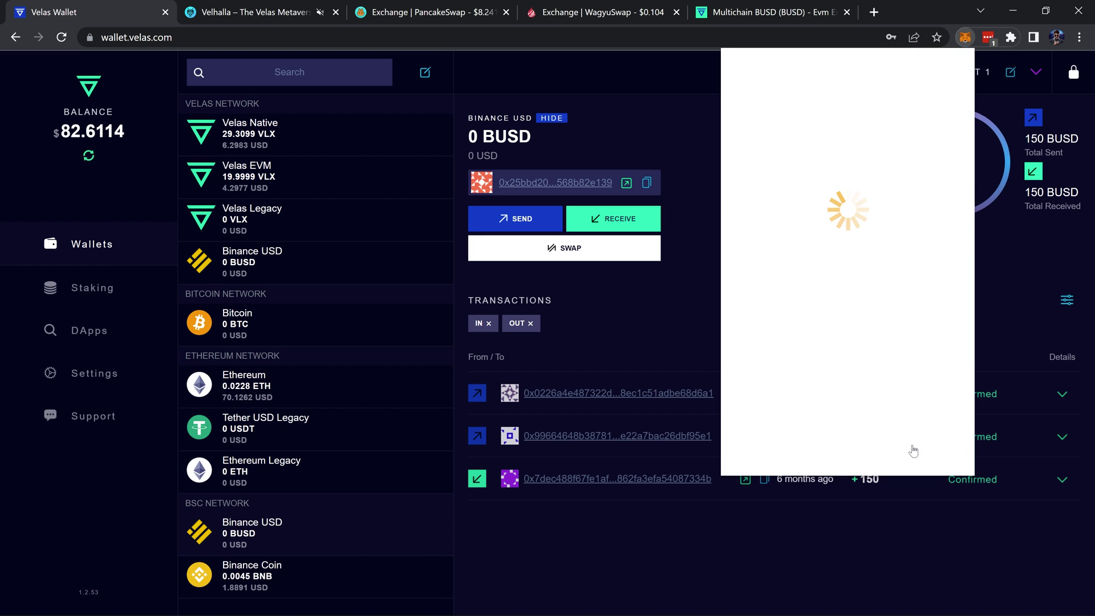
scroll(913, 450, "down", 5)
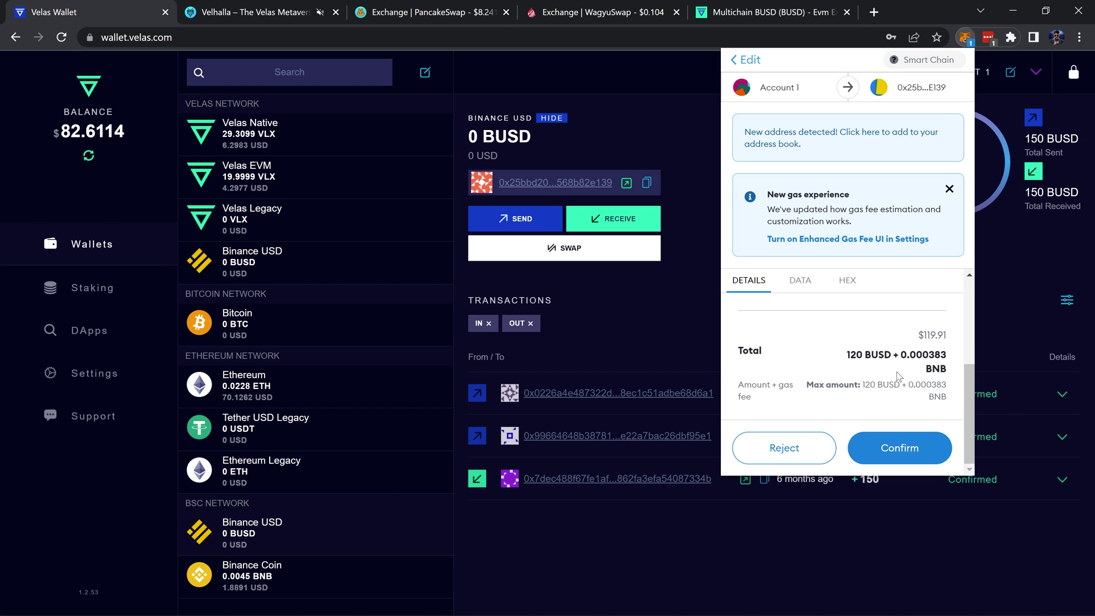
left_click(900, 446)
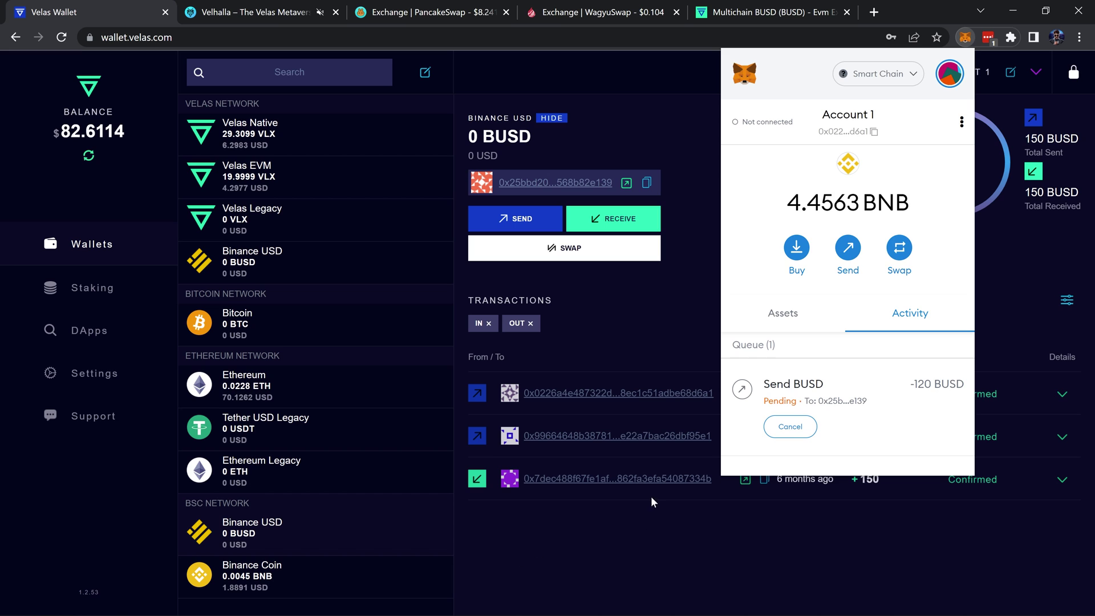
left_click(628, 537)
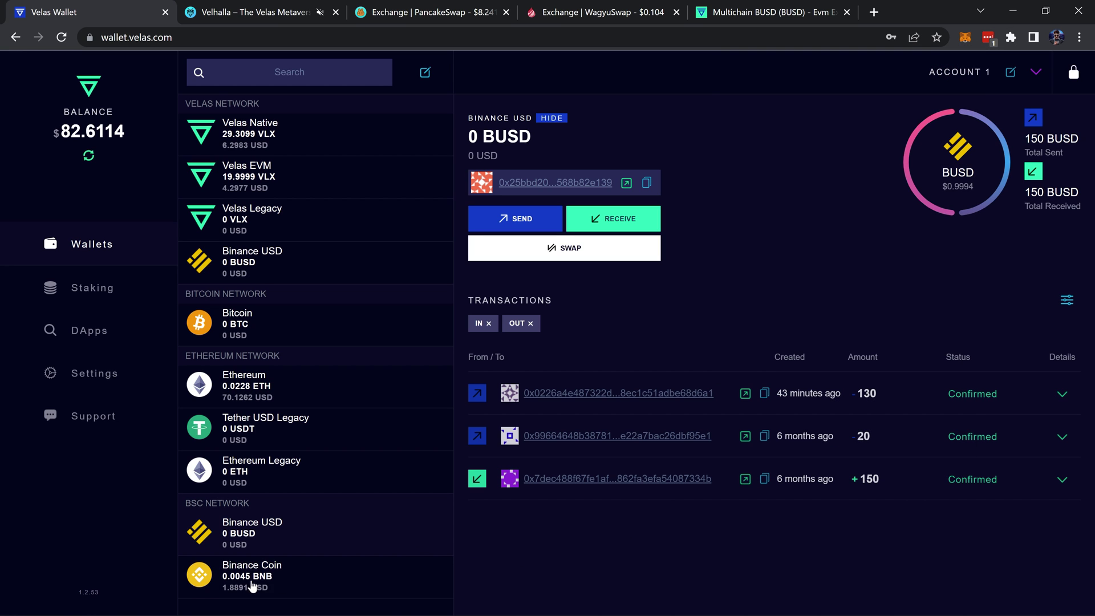
Copy the Binance Coin wallet's BSC address, check BNB in MetaMask, and reload the wallet page
left_click(285, 582)
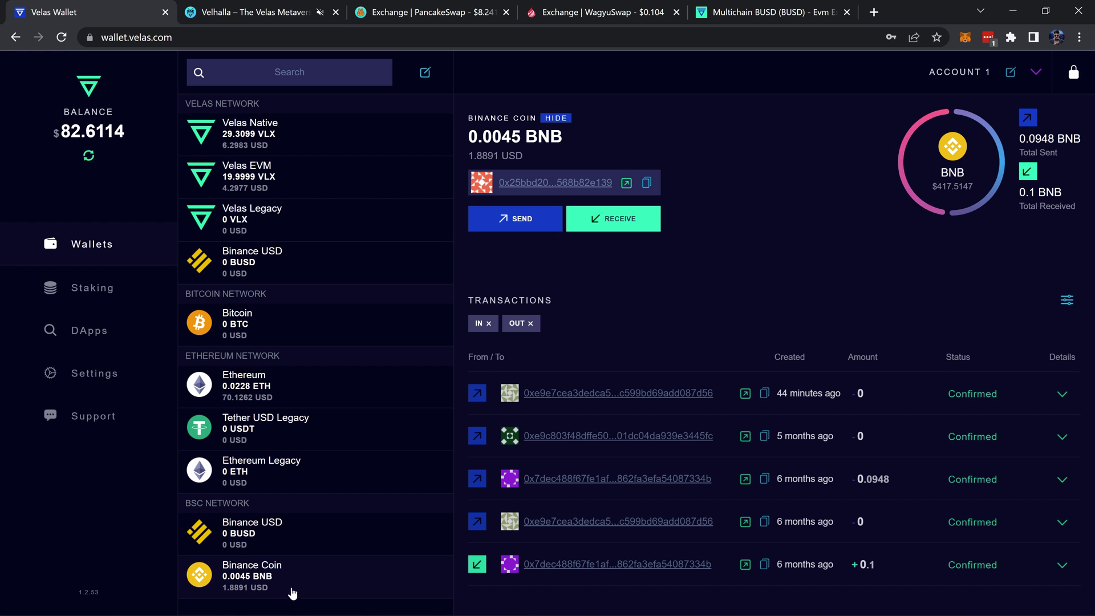
left_click(647, 184)
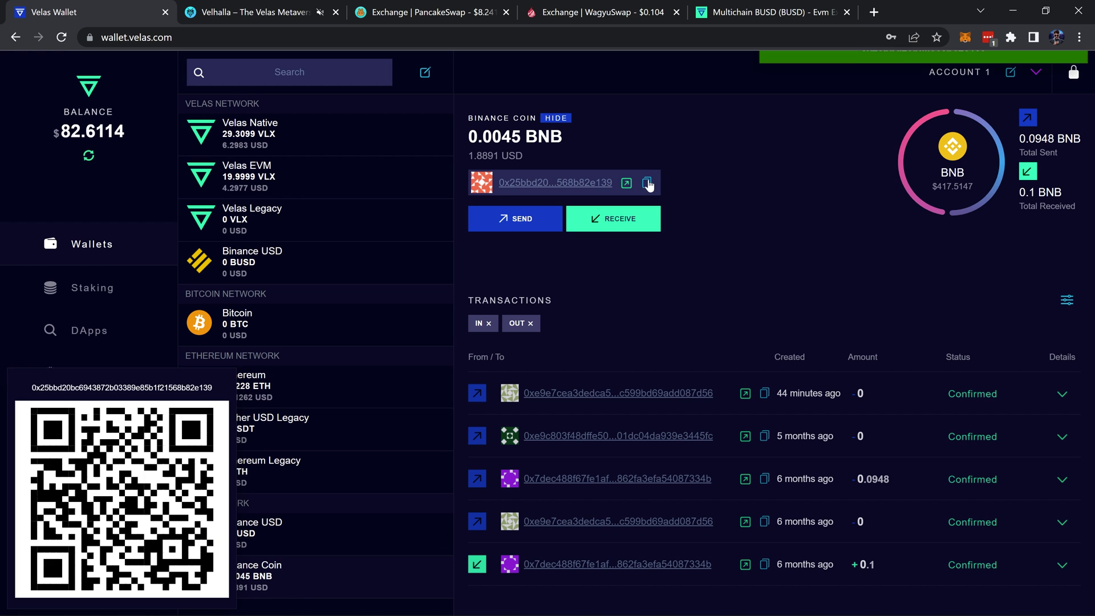
left_click(965, 38)
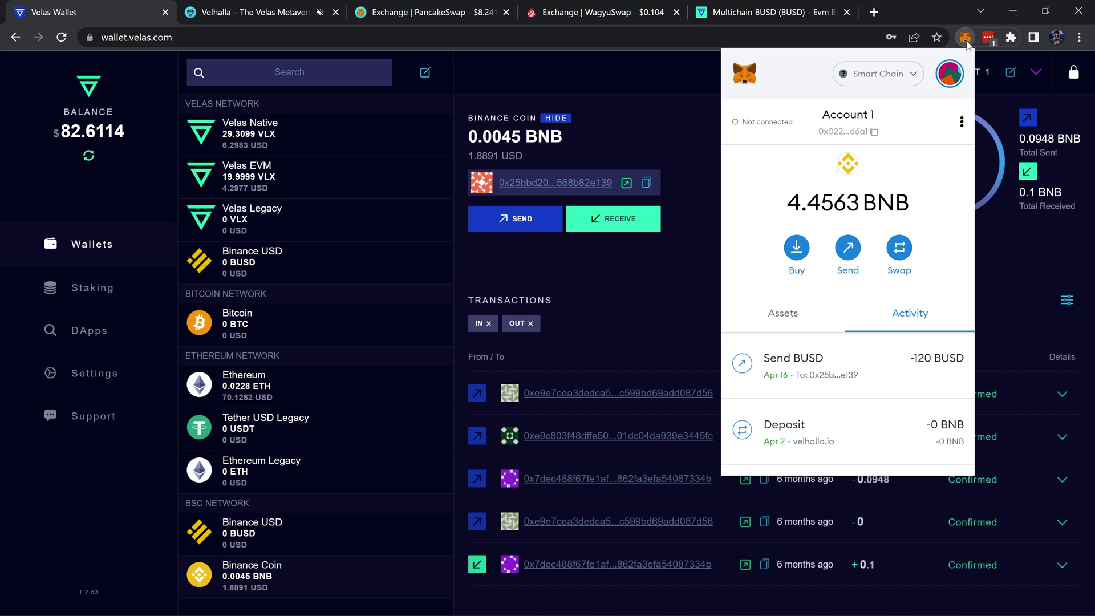
left_click(794, 305)
left_click(896, 364)
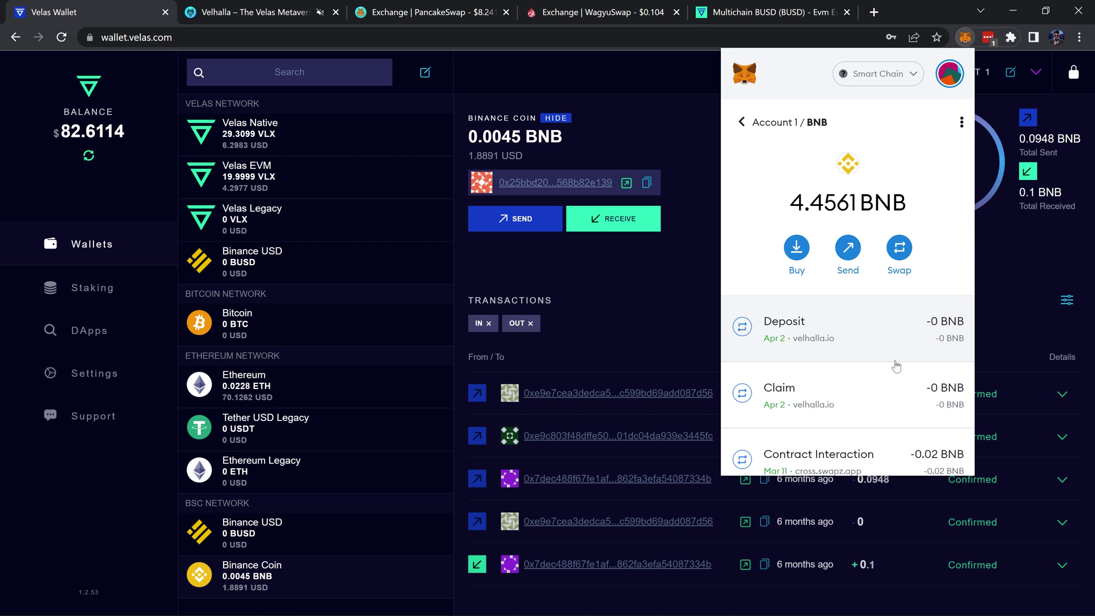
left_click(580, 306)
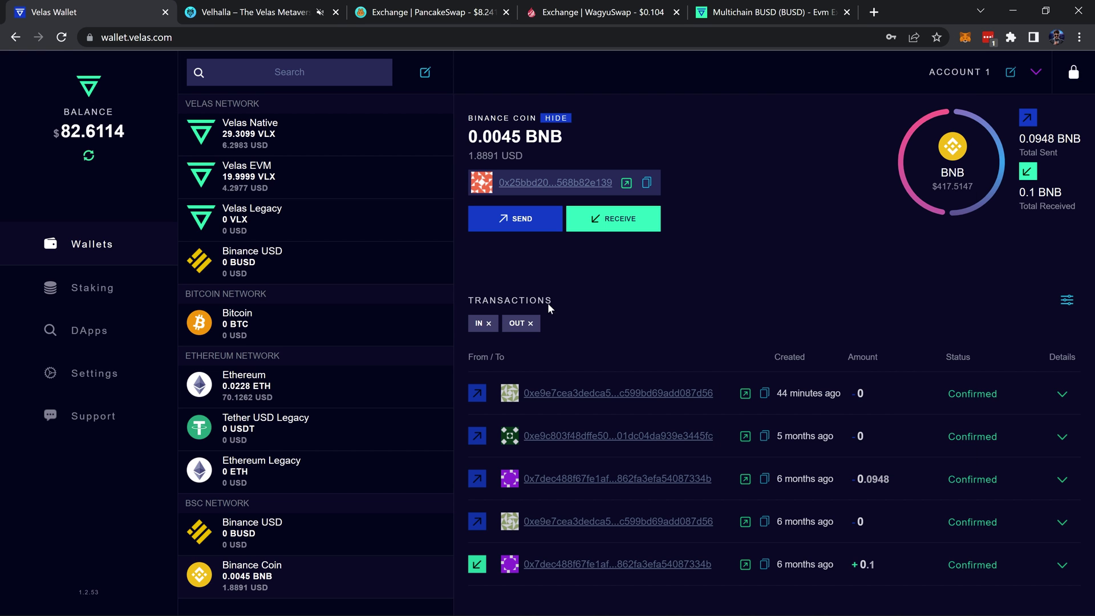
left_click(62, 38)
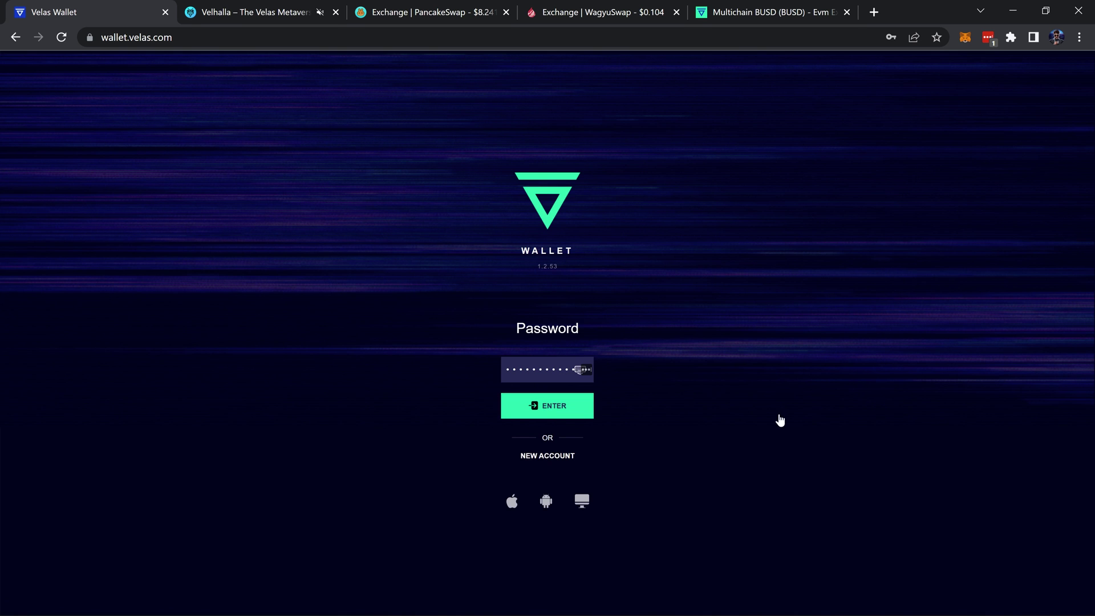
Submit the wallet password to unlock Velas Wallet
key("Return")
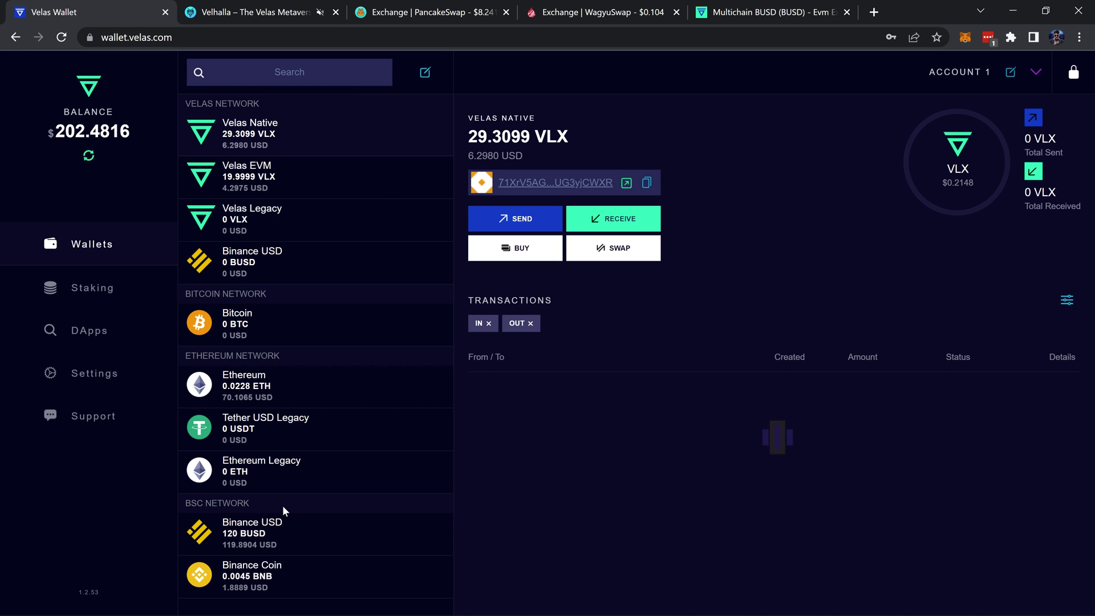
Bridge the full 120 BUSD from the BSC wallet to Velas EVM and confirm
left_click(332, 540)
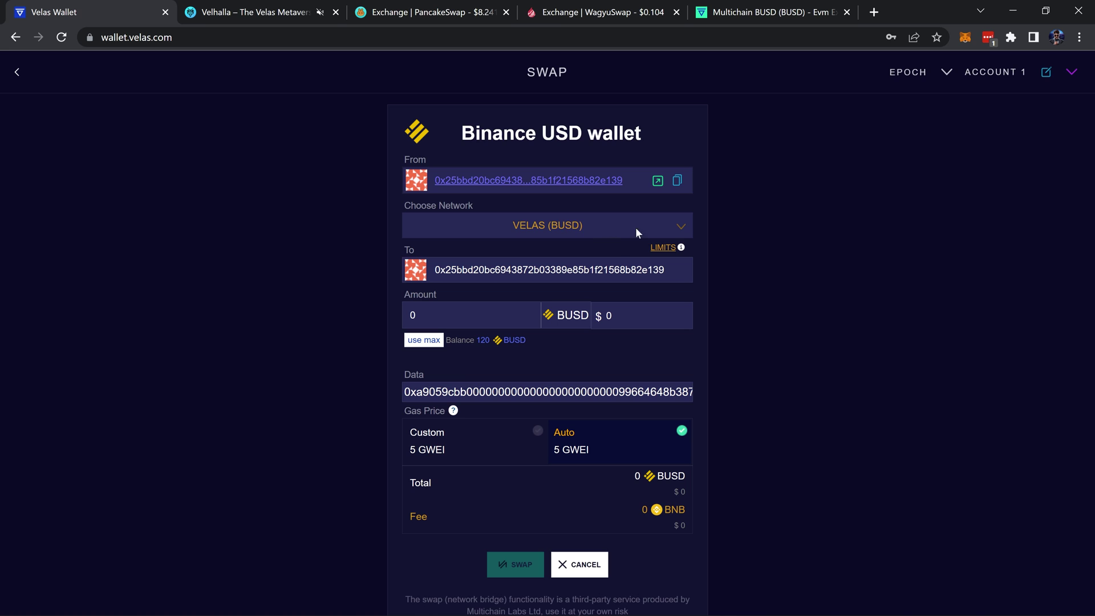
left_click(432, 342)
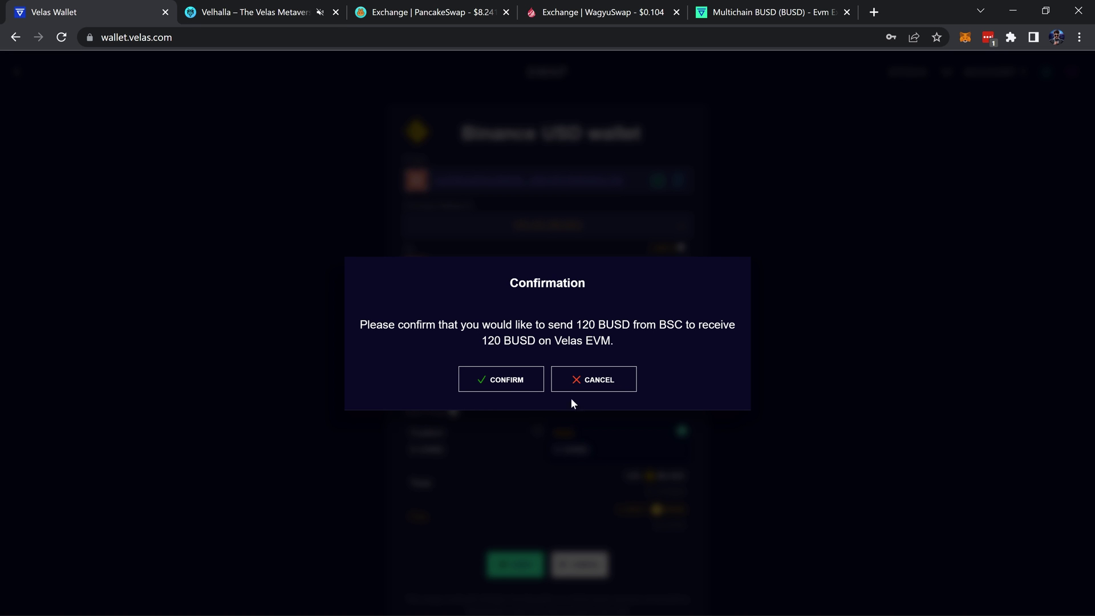
left_click(509, 381)
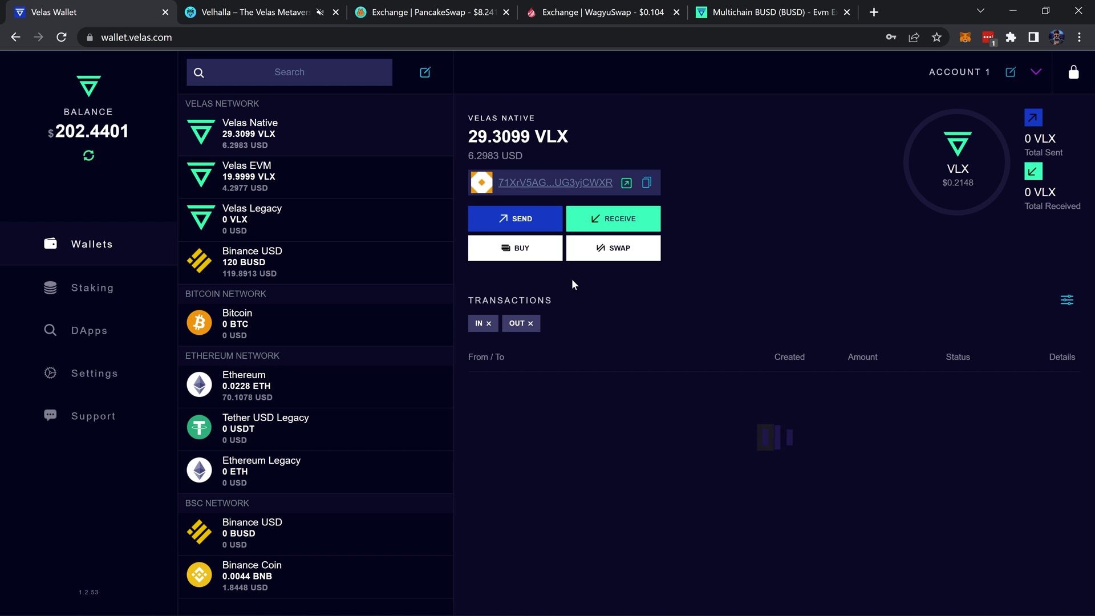
Switch MetaMask to Velas Network, review its VLX and BUSD assets, and copy the account address
left_click(966, 38)
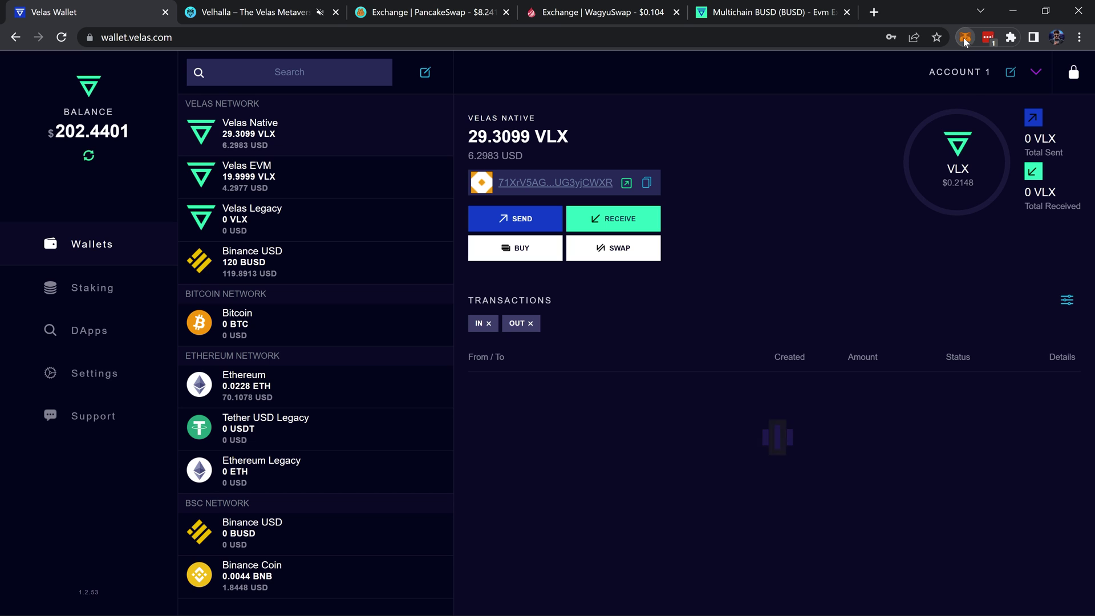
left_click(899, 77)
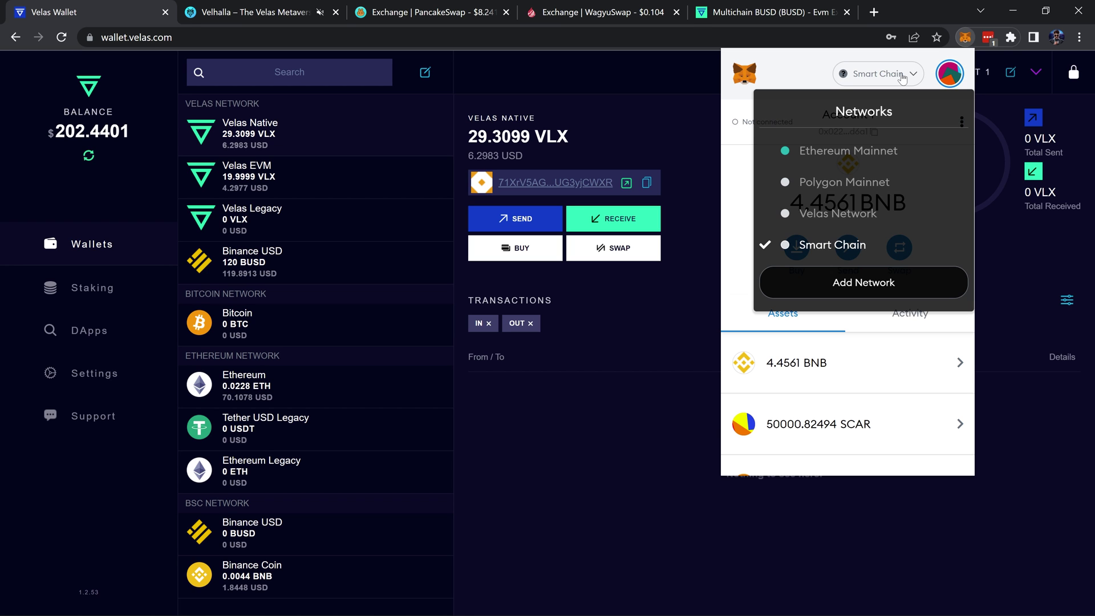
left_click(844, 219)
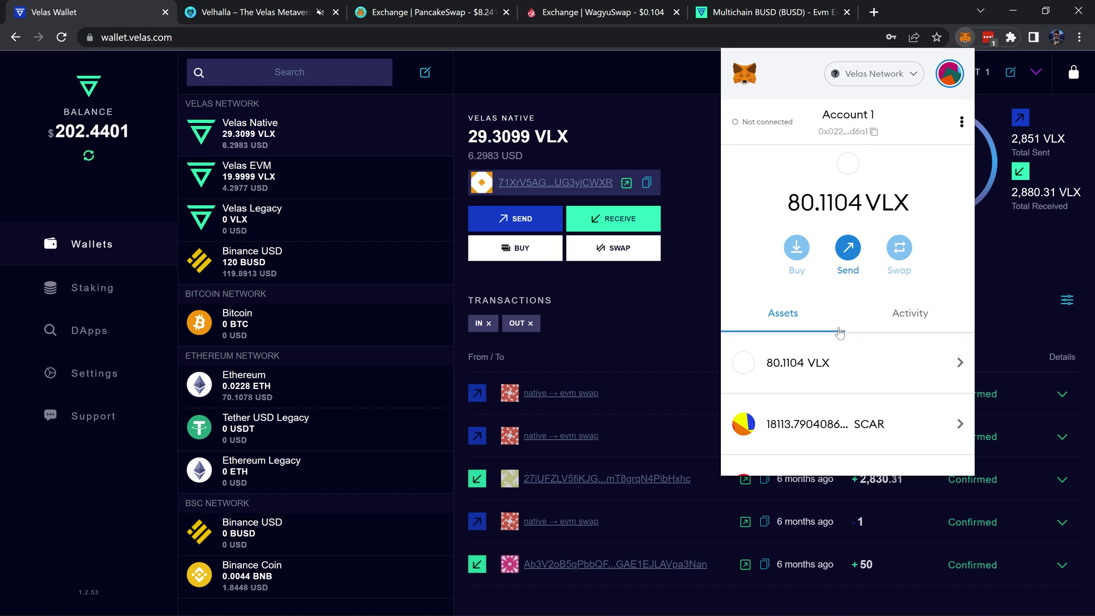
scroll(839, 332, "down", 3)
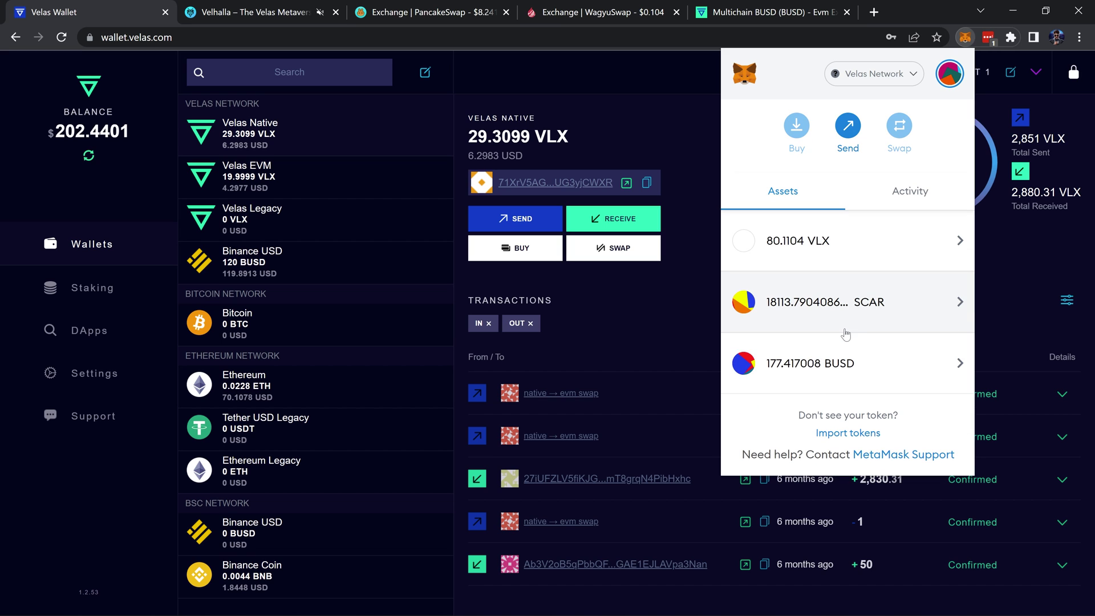
scroll(846, 334, "up", 3)
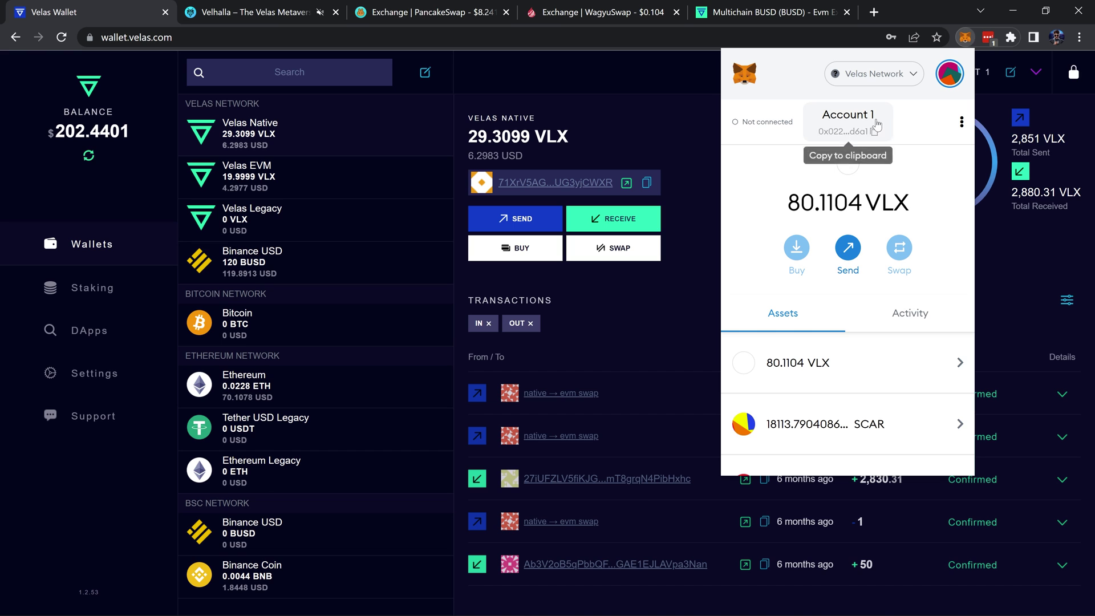
scroll(909, 360, "down", 2)
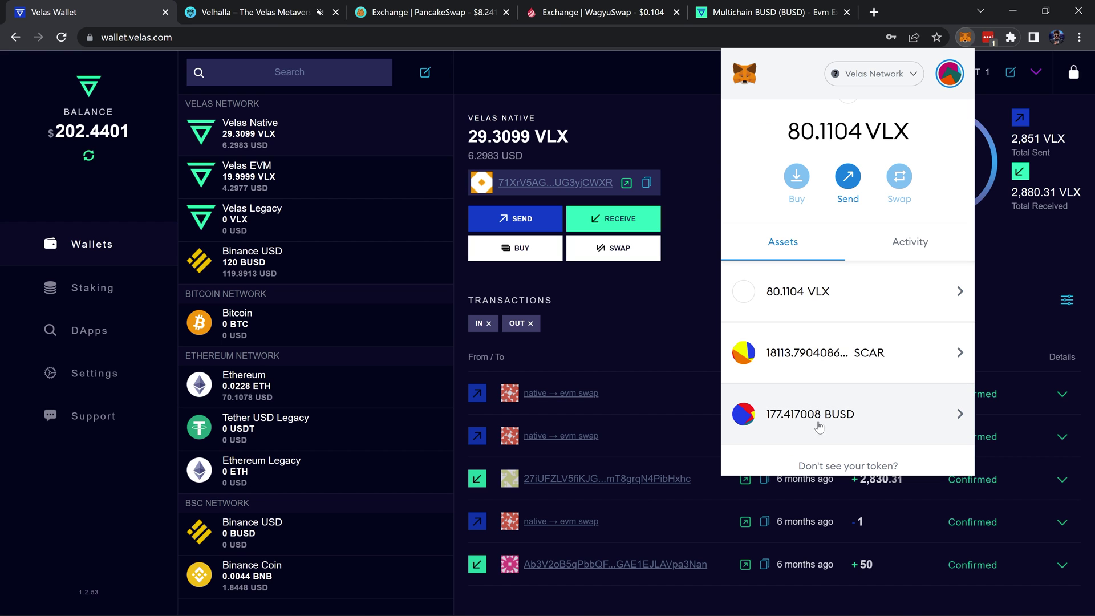
scroll(856, 422, "up", 2)
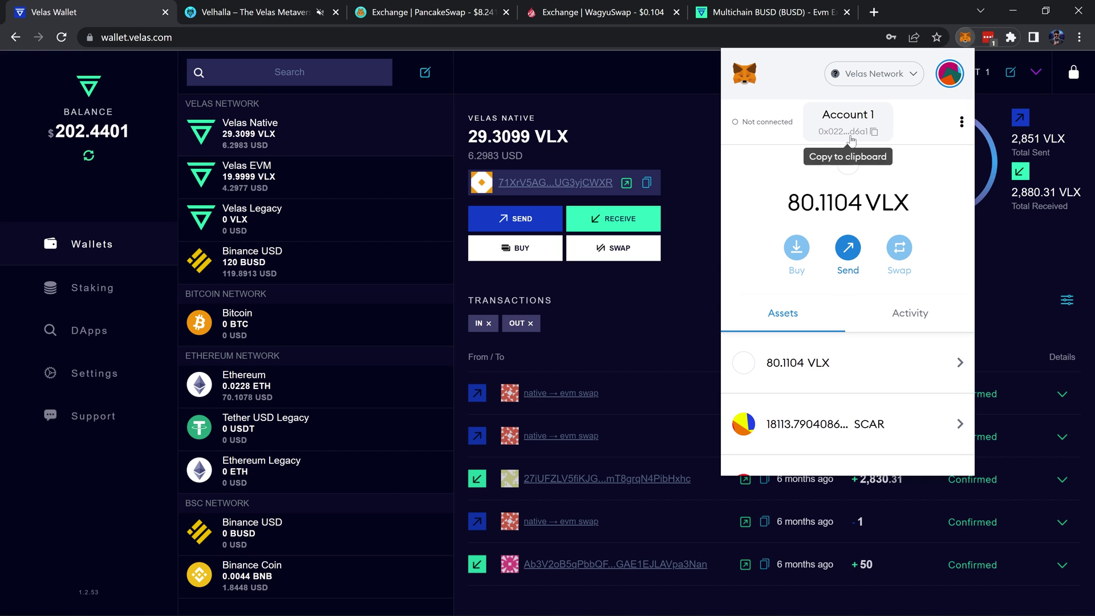
left_click(852, 132)
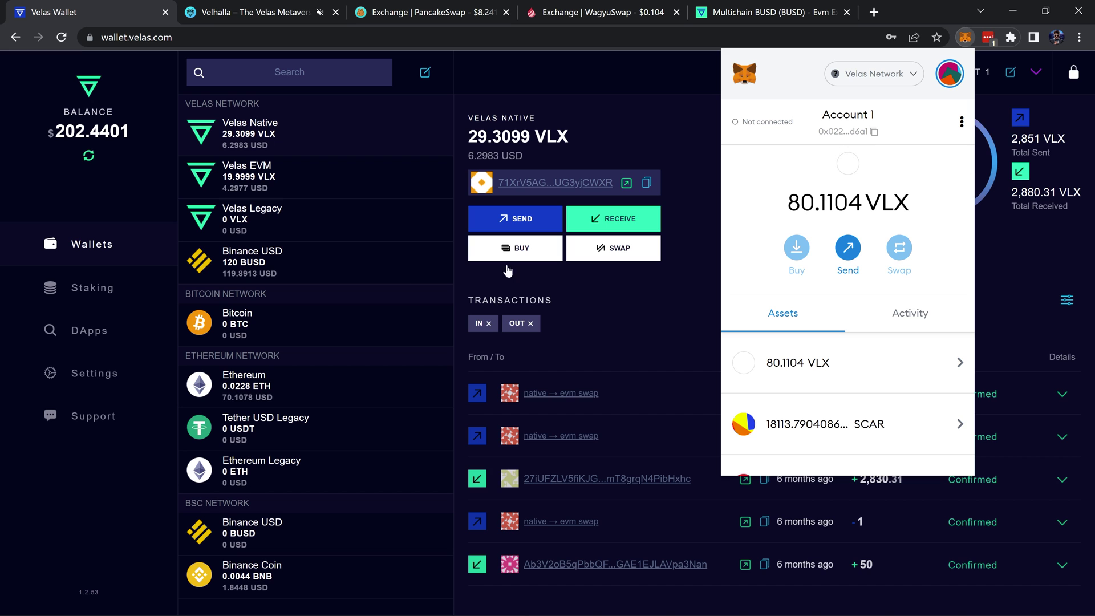
Close MetaMask, open the Velas Native swap form, then cancel it
left_click(504, 283)
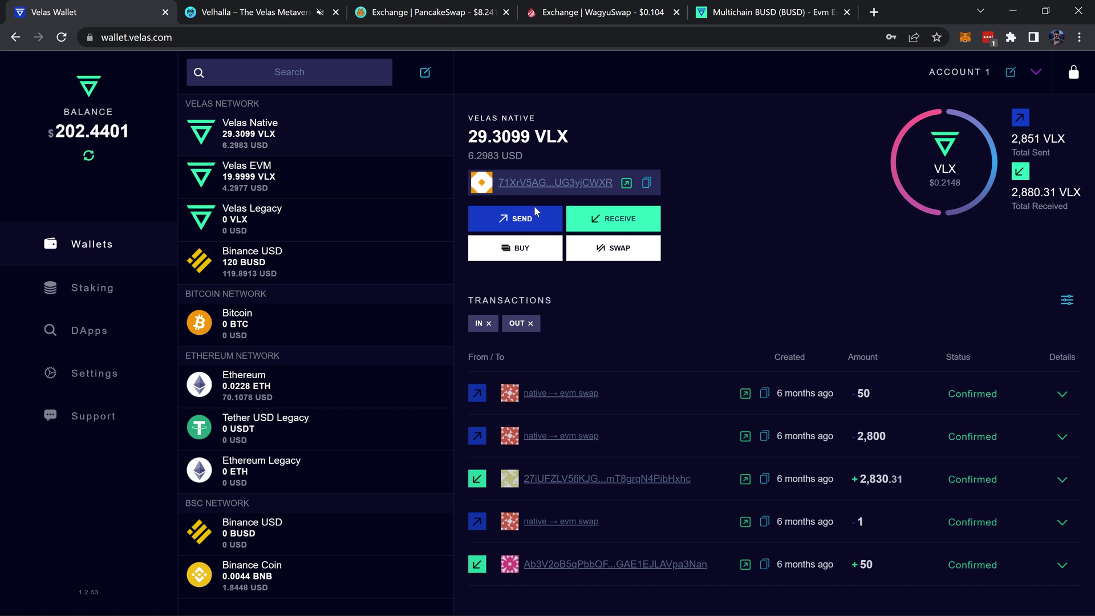
left_click(621, 250)
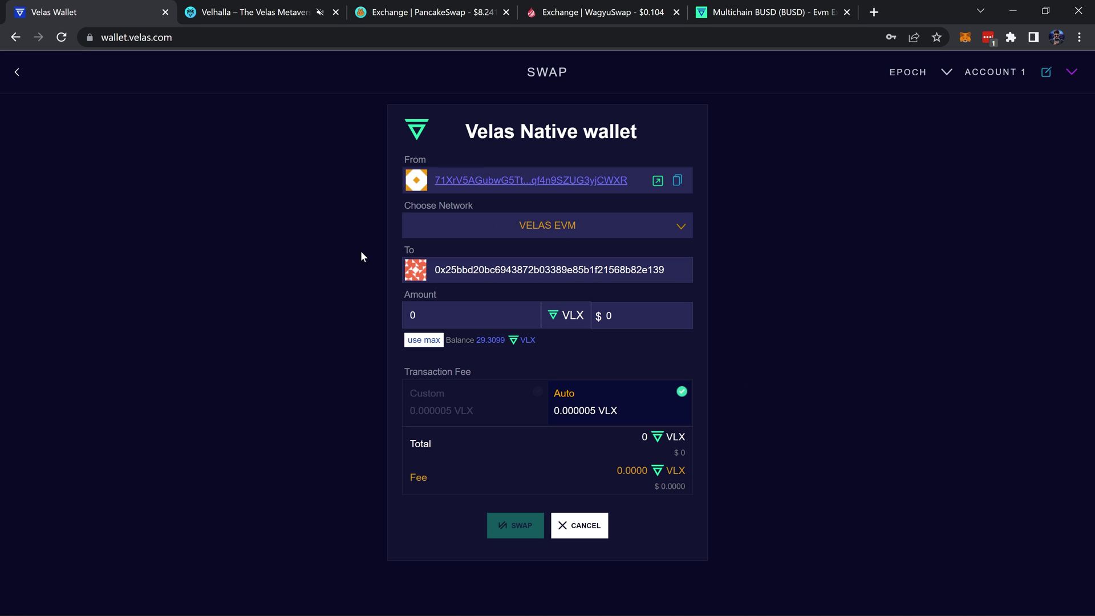
left_click(589, 530)
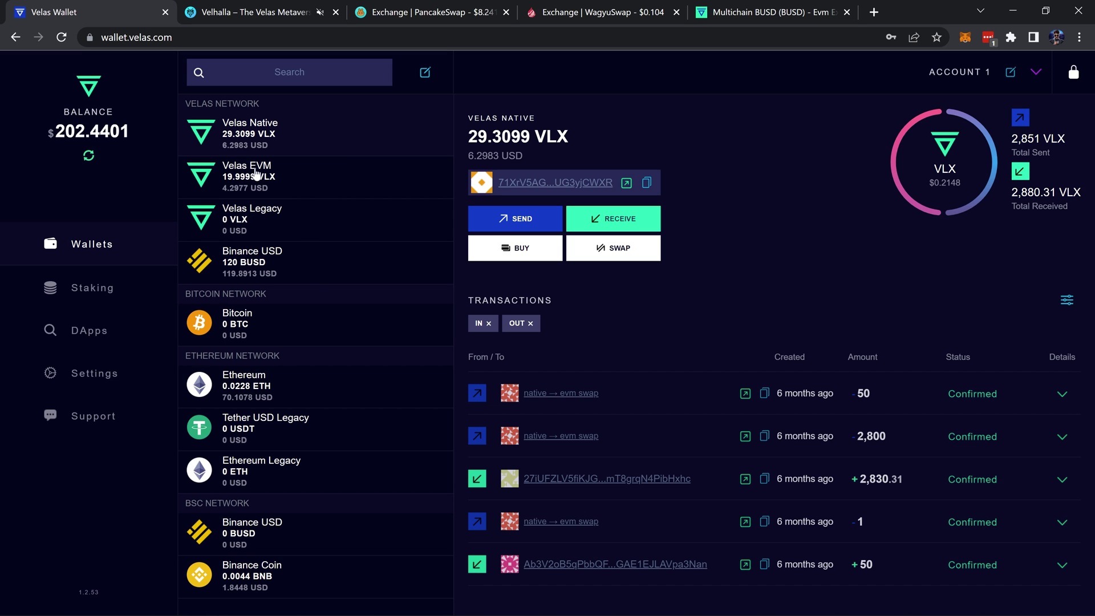
Send the full 120 BUSD from the Velas Network wallet to the MetaMask address, then check MetaMask
left_click(306, 265)
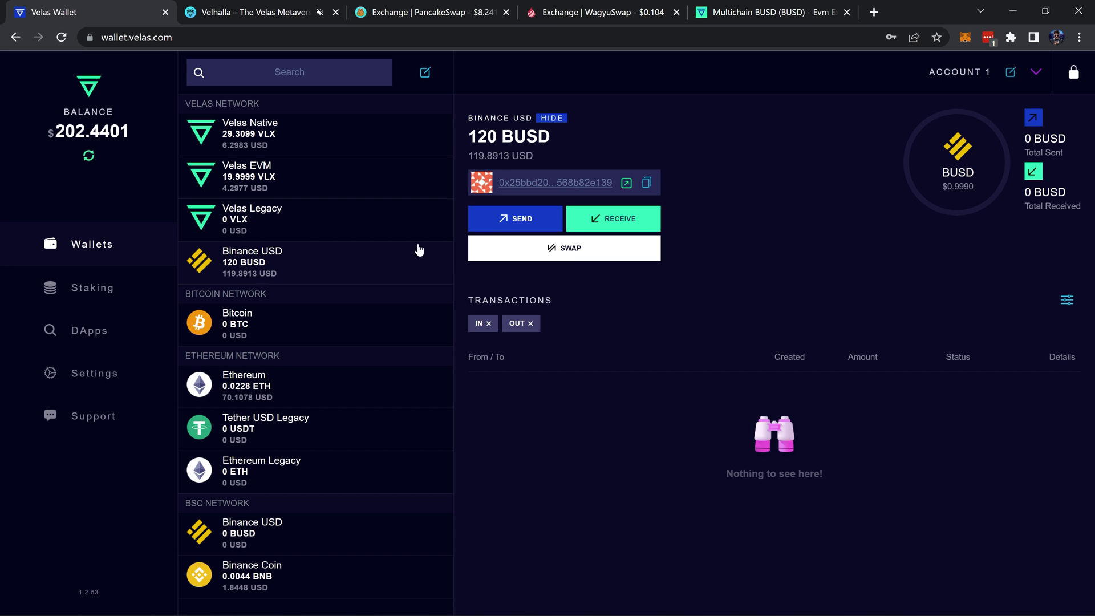
left_click(531, 220)
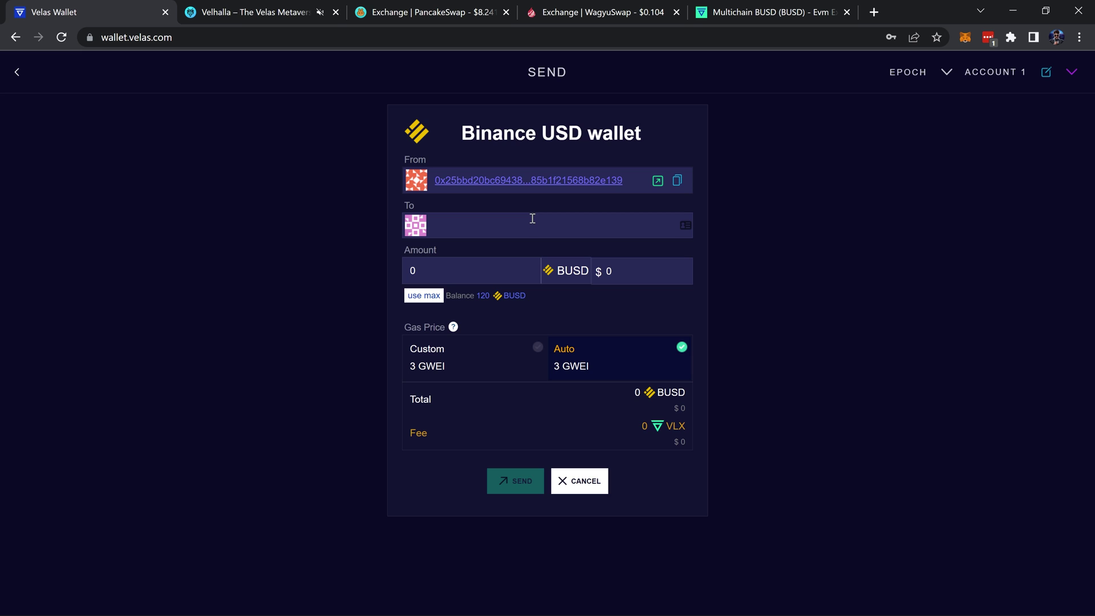
left_click(538, 231)
key("Down")
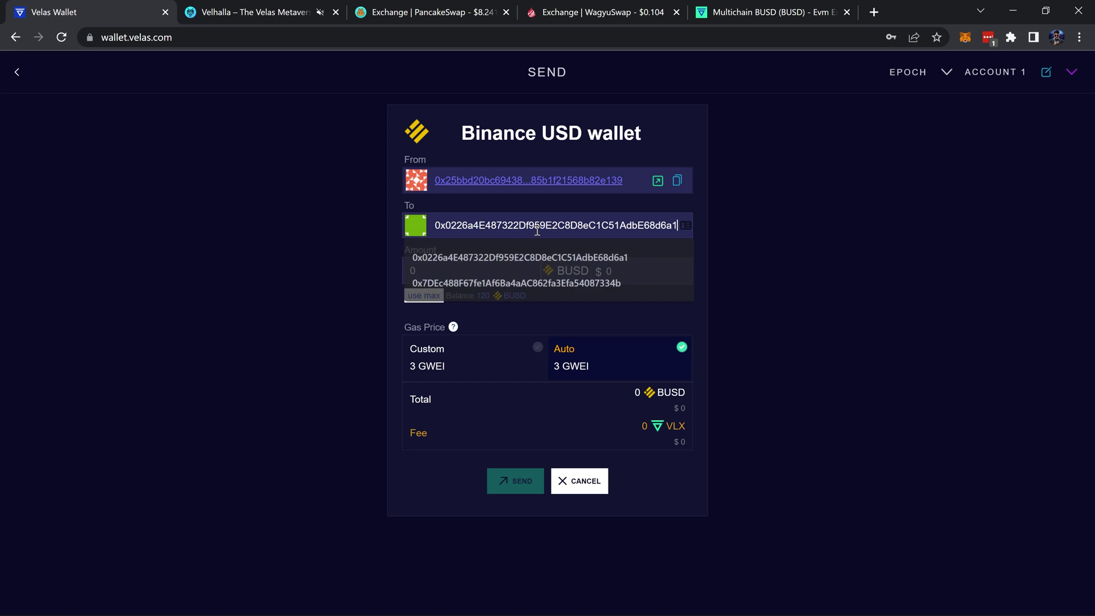
key("Return")
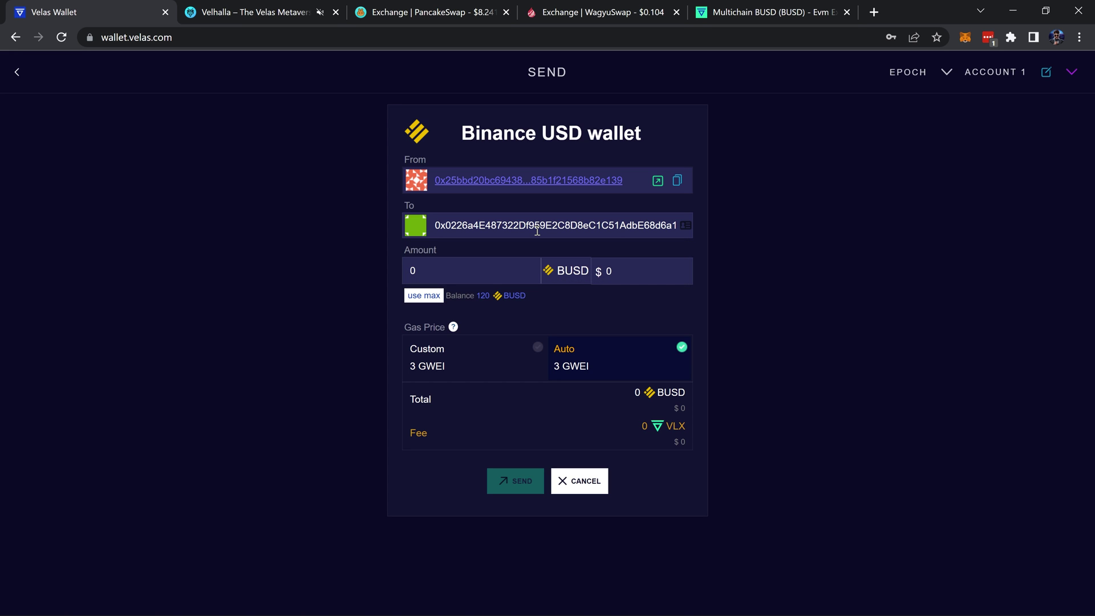
left_click(420, 296)
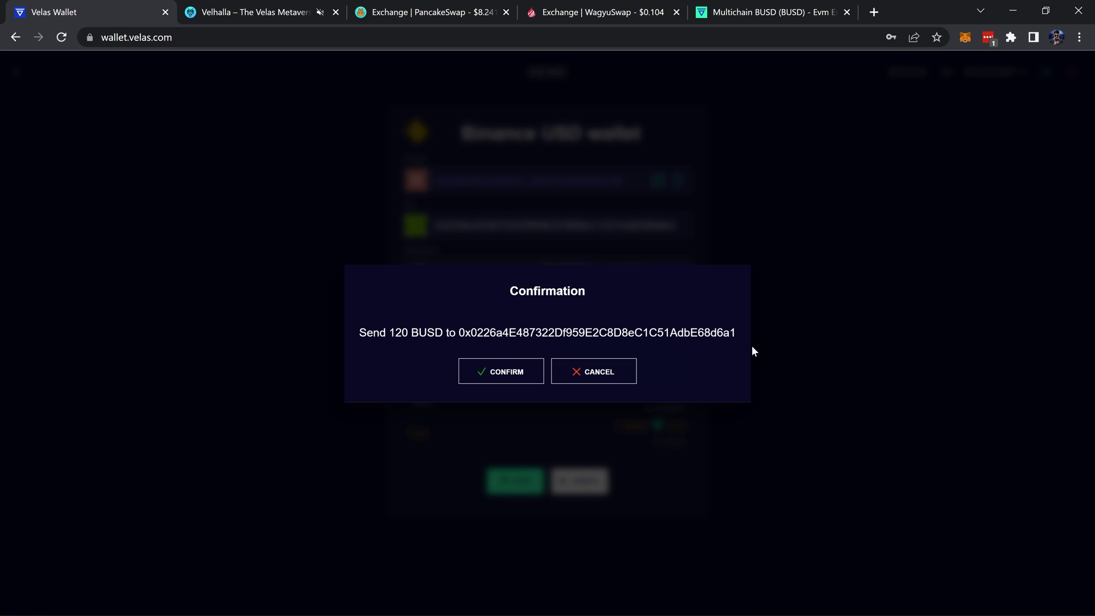
left_click(499, 374)
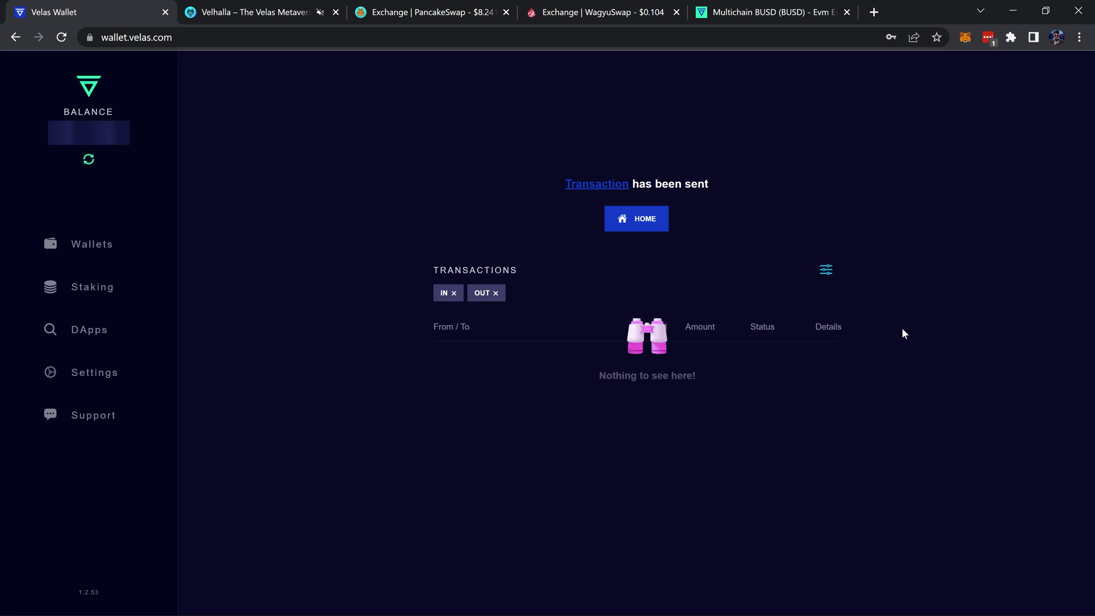
left_click(965, 37)
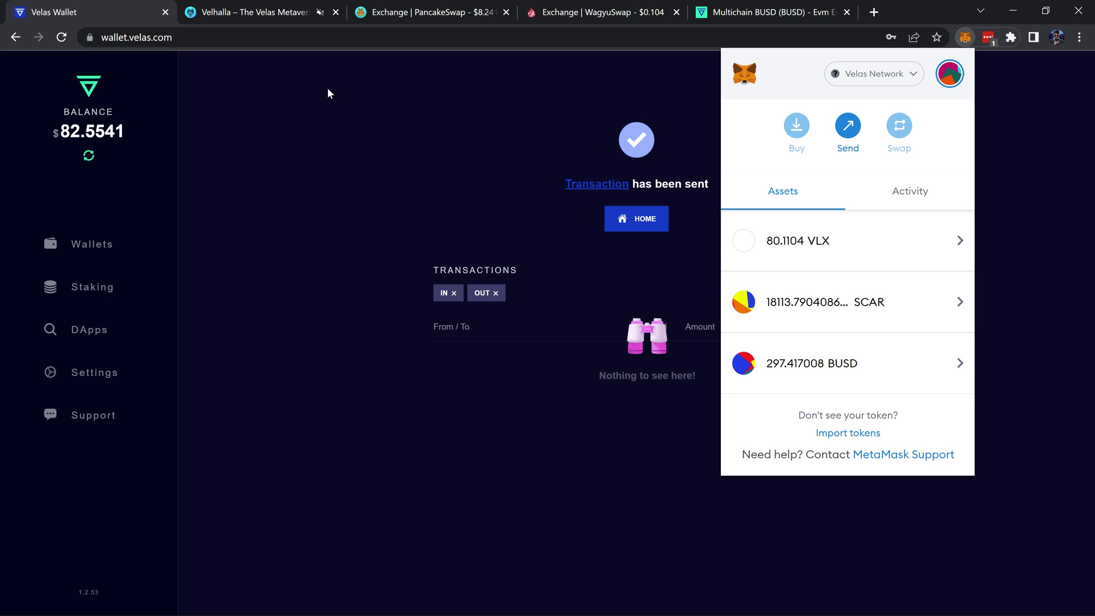
left_click(242, 6)
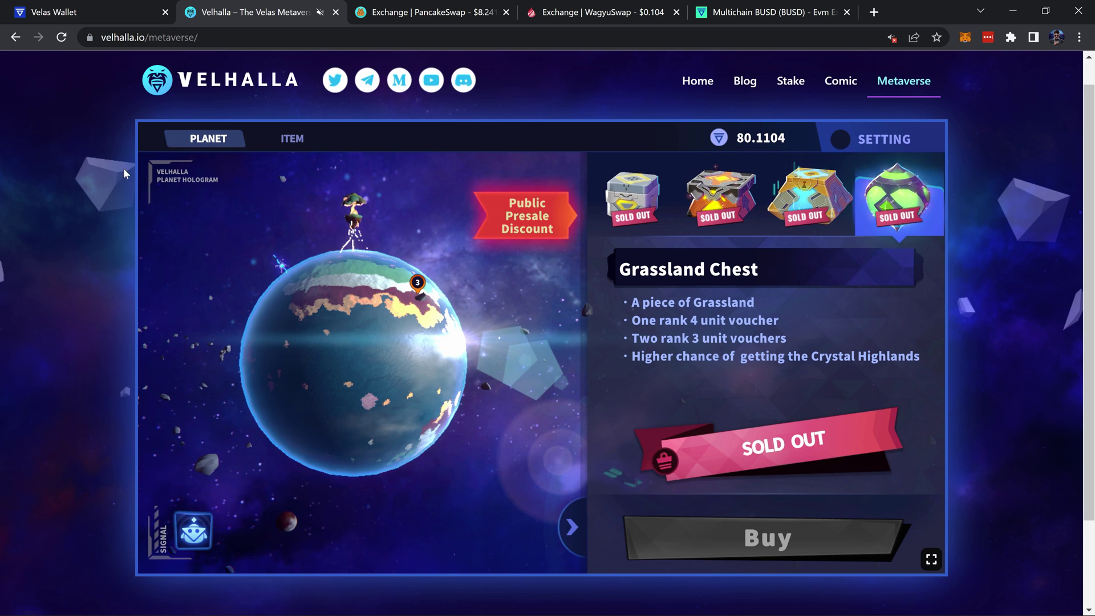
left_click(86, 5)
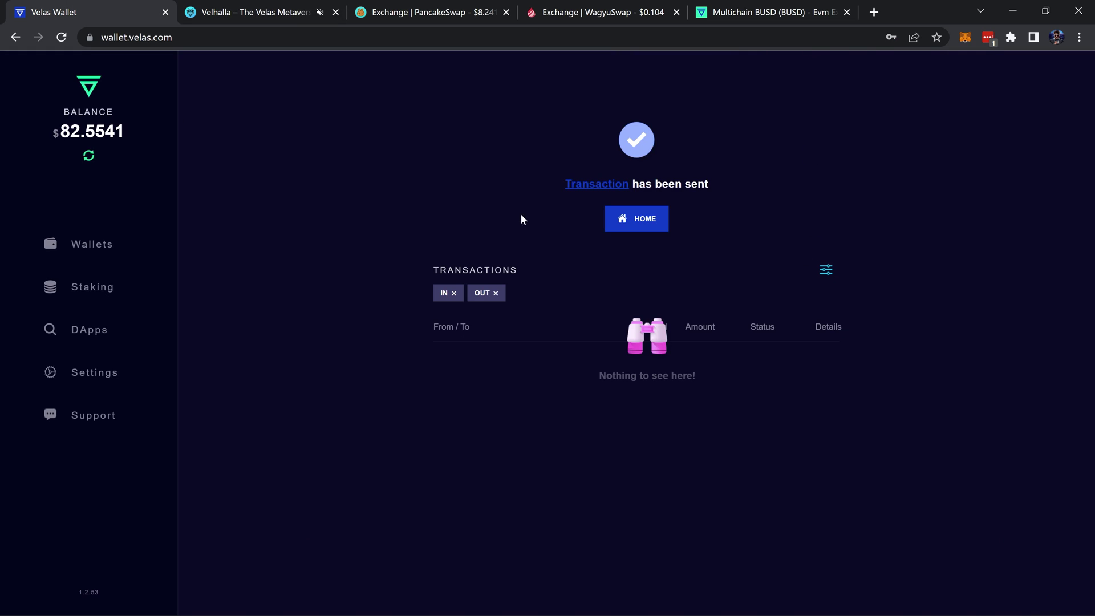
left_click(961, 40)
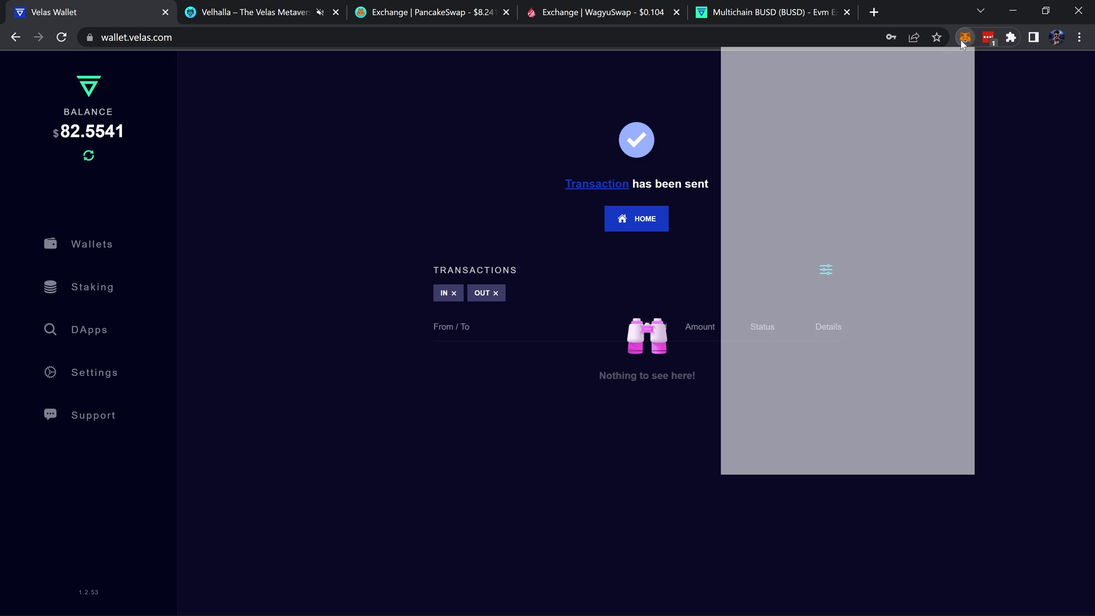
scroll(822, 325, "down", 2)
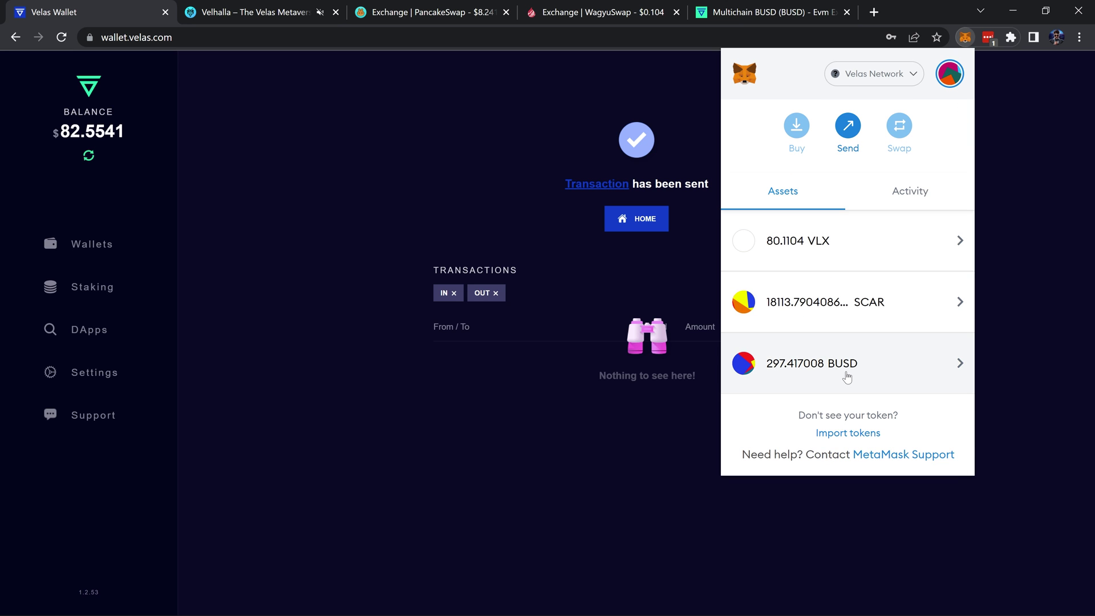
scroll(885, 317, "up", 3)
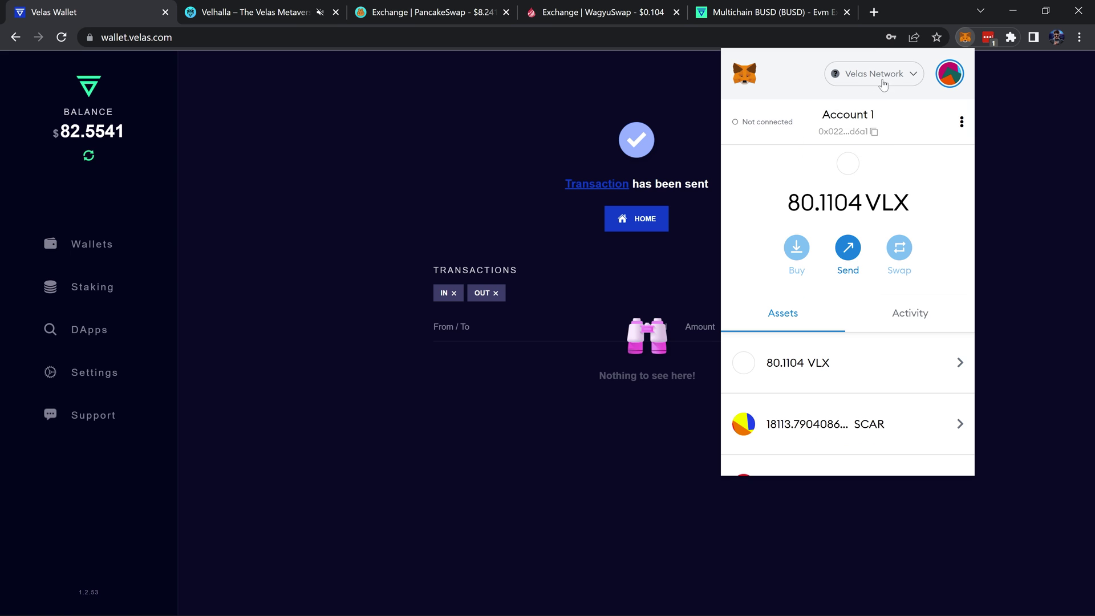
scroll(836, 388, "down", 2)
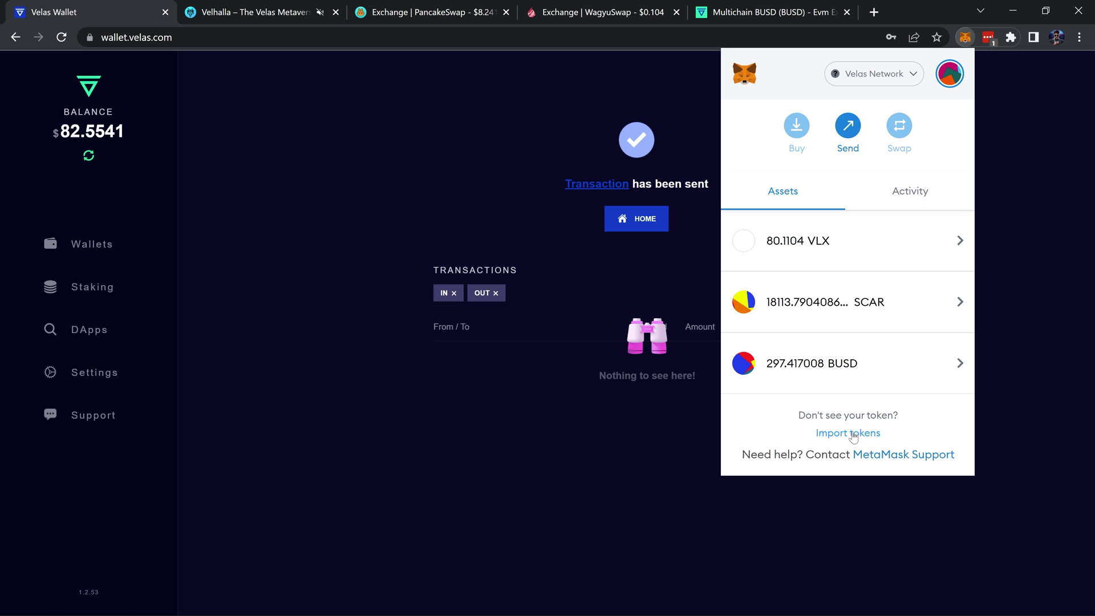
Copy the Multichain BUSD contract address from its Velas EVM Explorer token page
left_click(758, 16)
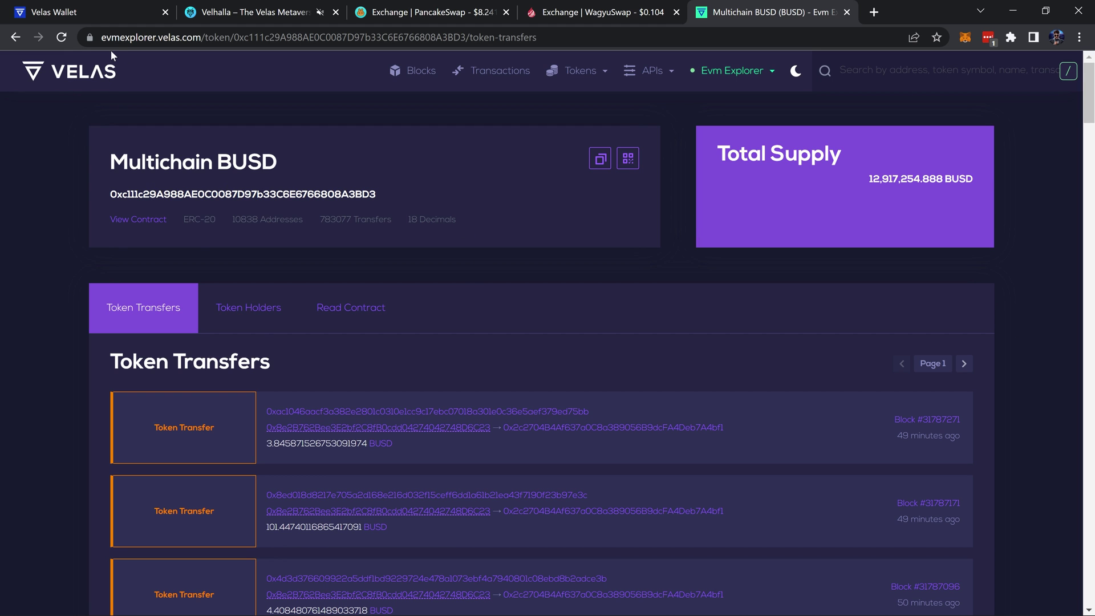
left_click(604, 161)
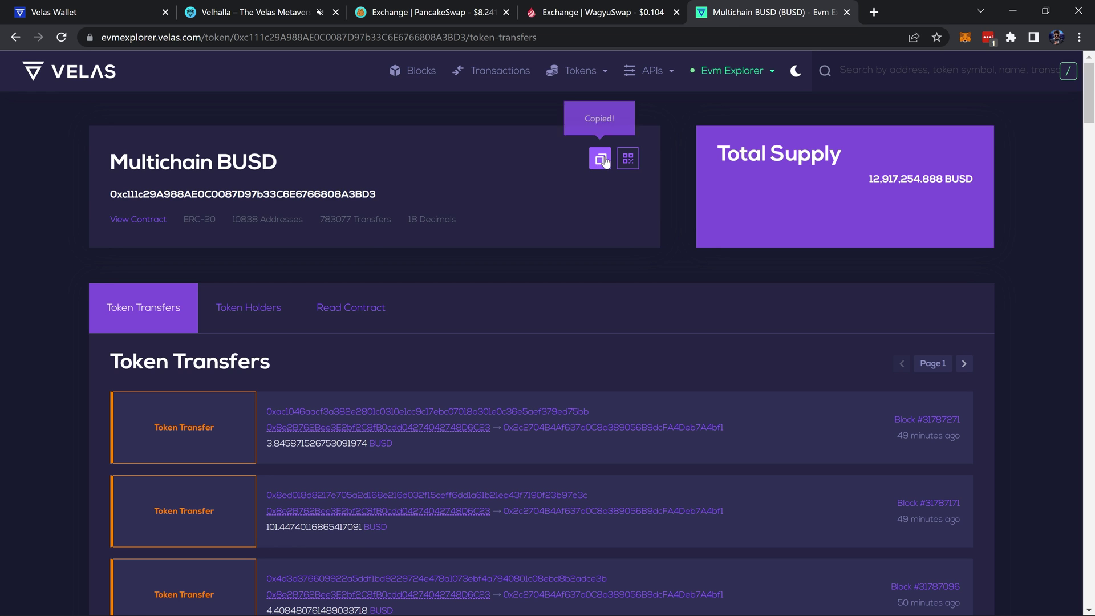
left_click(966, 38)
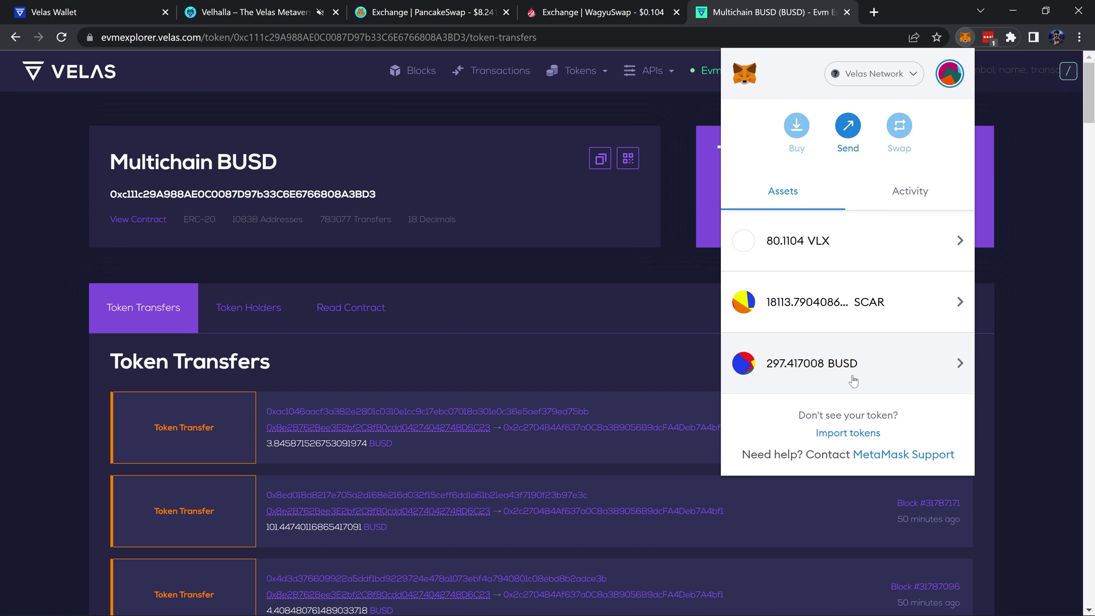
left_click(841, 434)
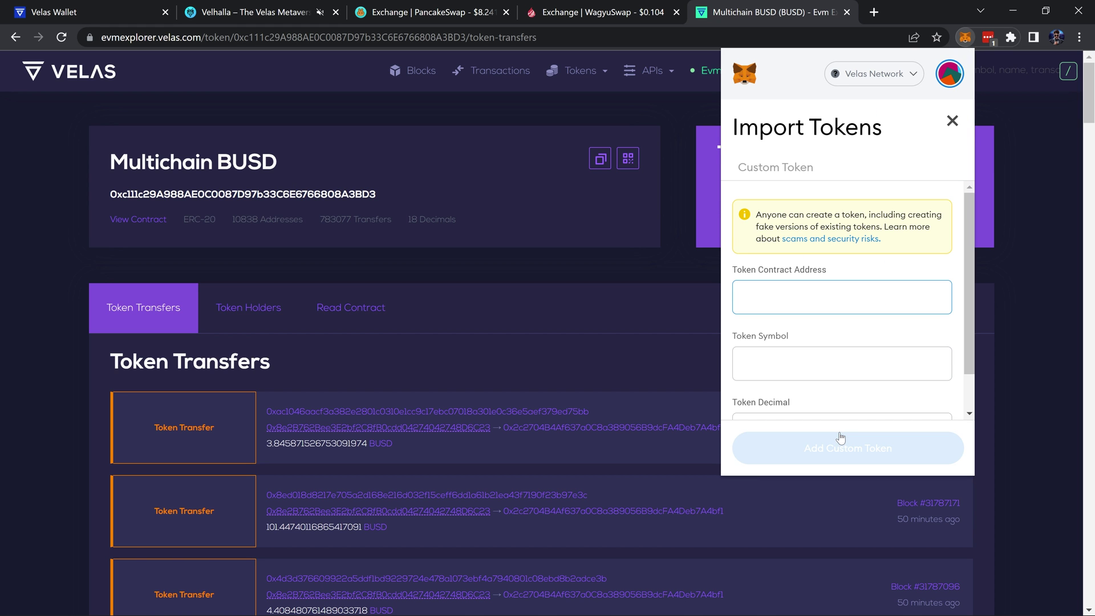
key("ctrl+v")
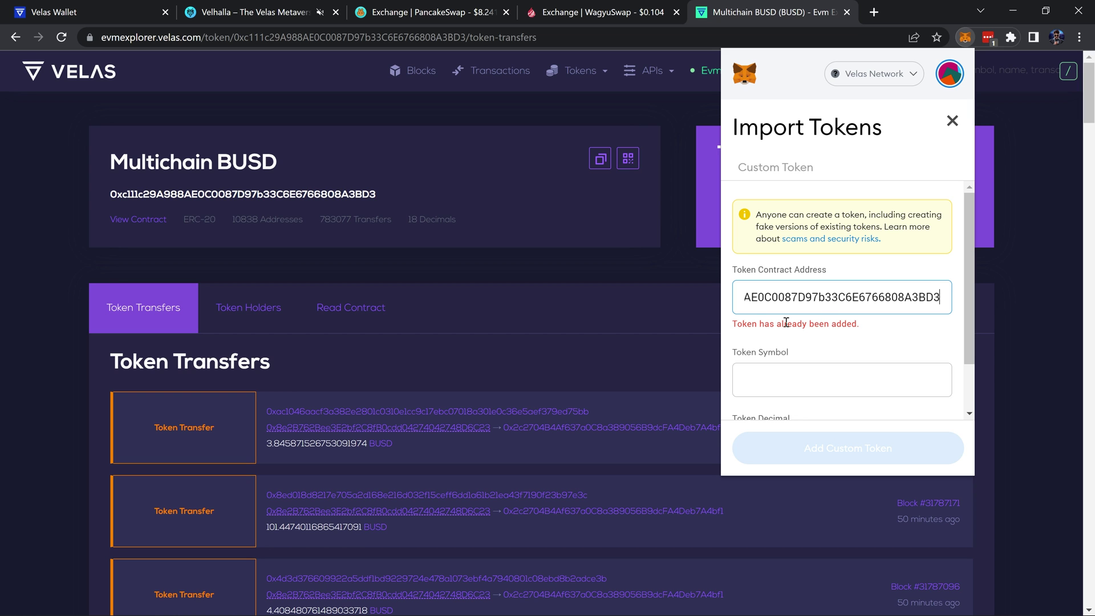
scroll(871, 298, "down", 2)
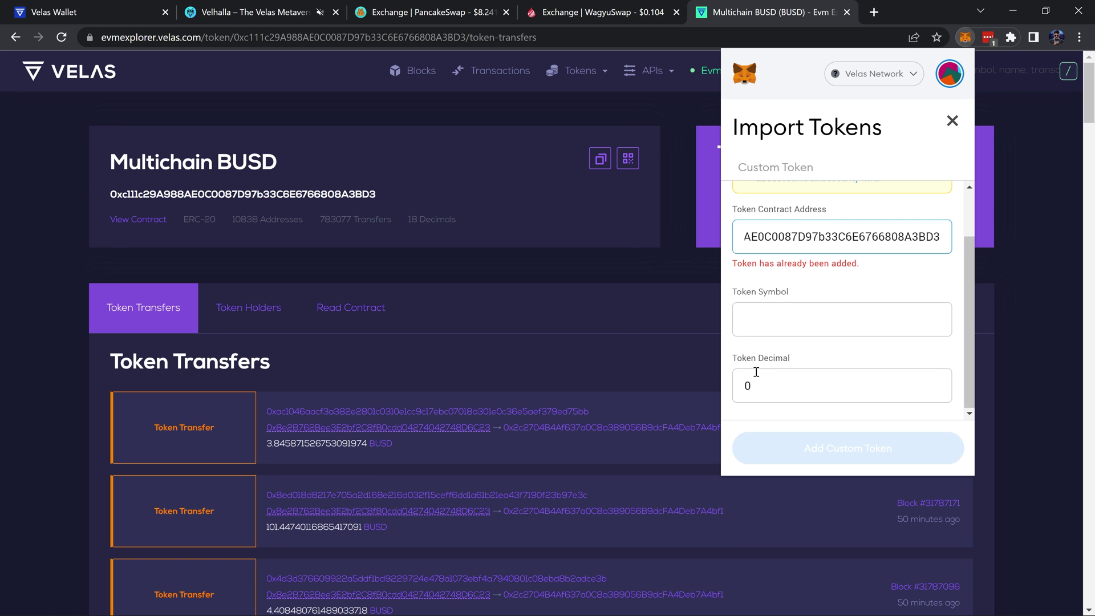
scroll(949, 322, "up", 3)
left_click(952, 120)
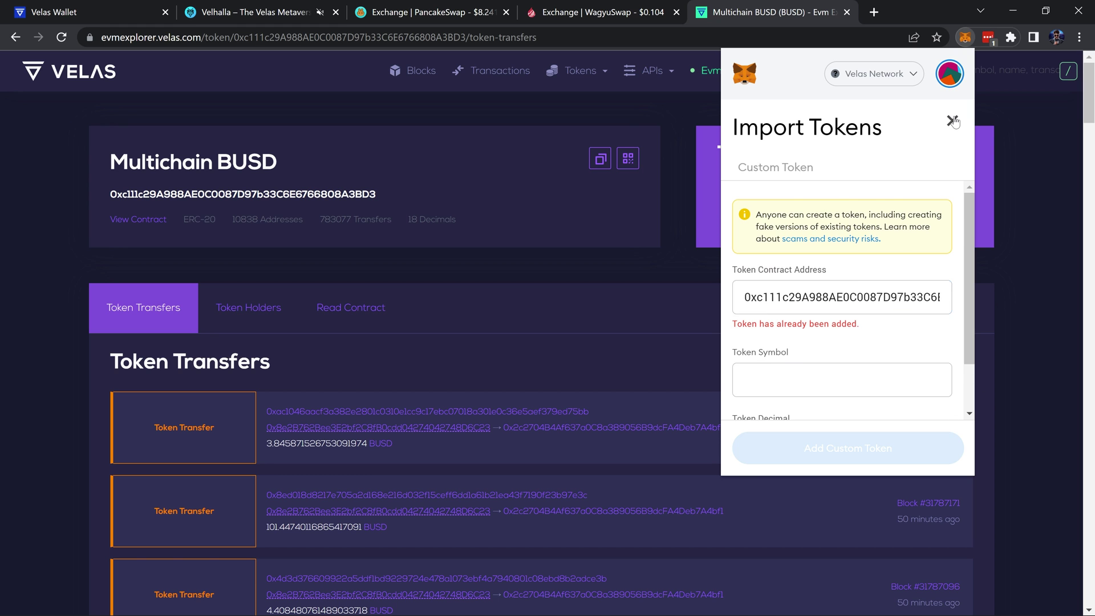
scroll(792, 388, "down", 2)
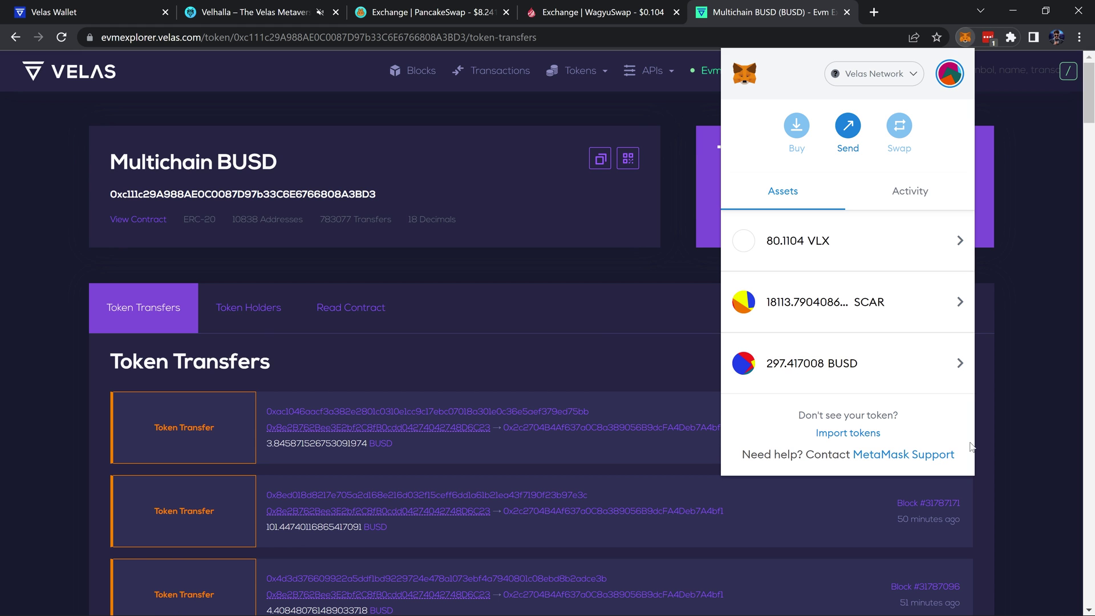
left_click(1030, 357)
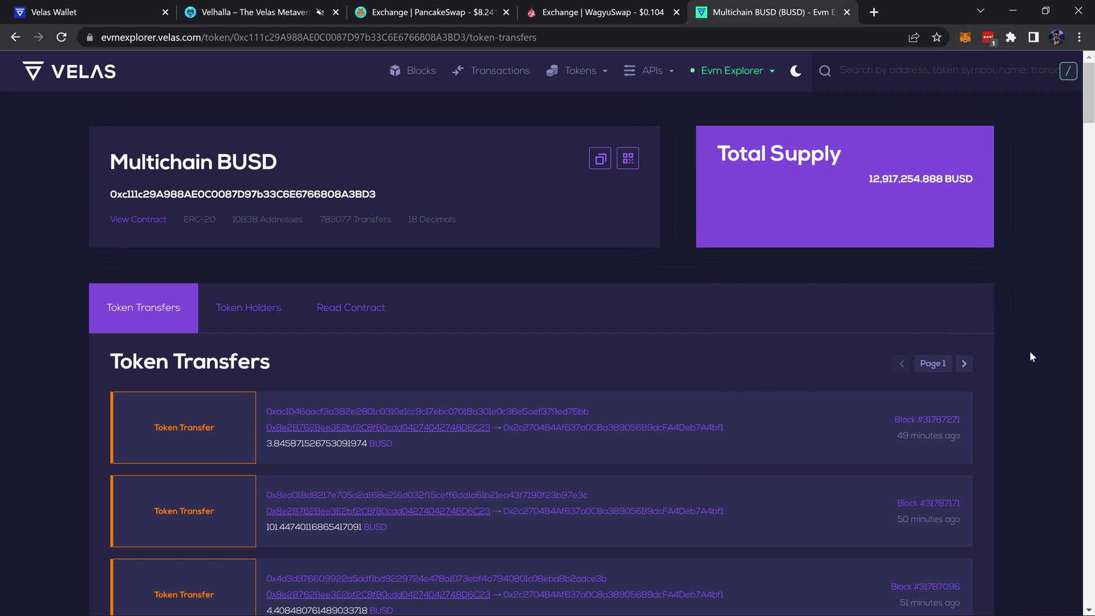
Return to the Velas Wallet overview to confirm the Velas Binance USD wallet shows 0 BUSD
left_click(100, 12)
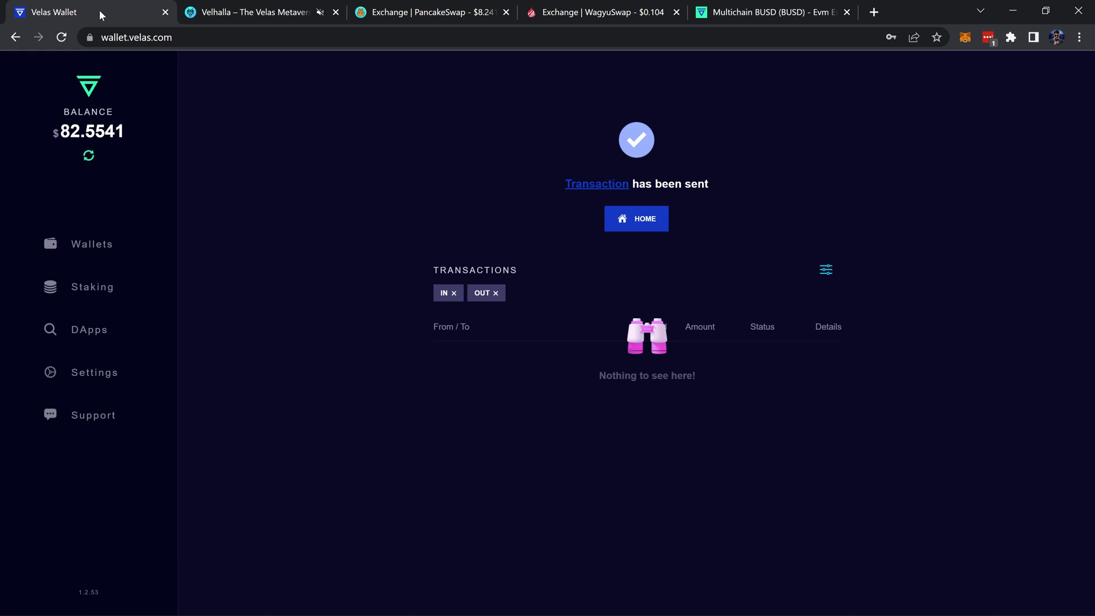
left_click(653, 229)
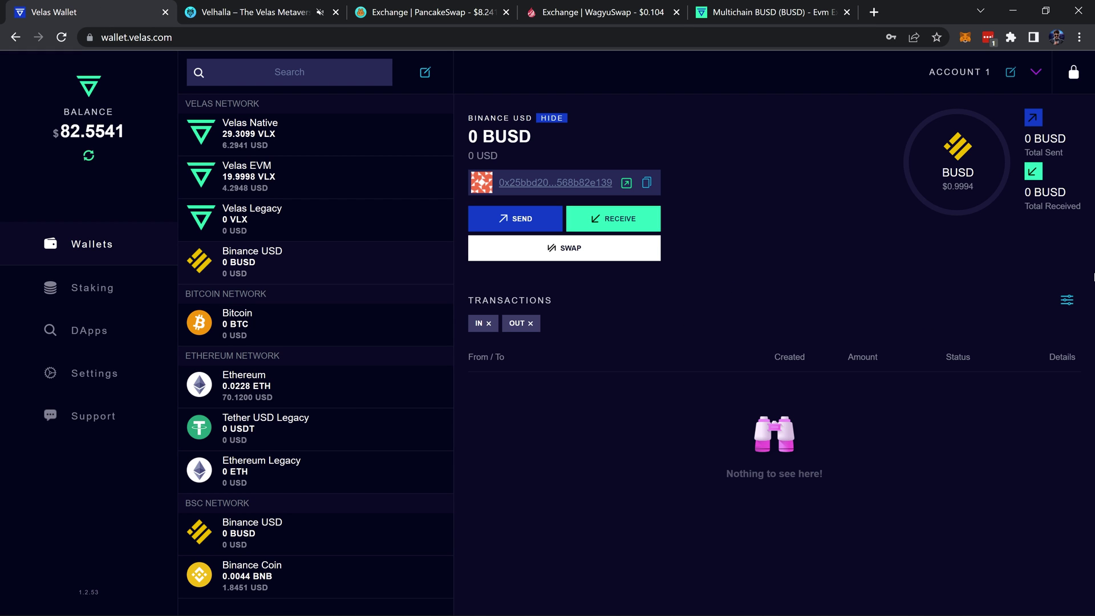